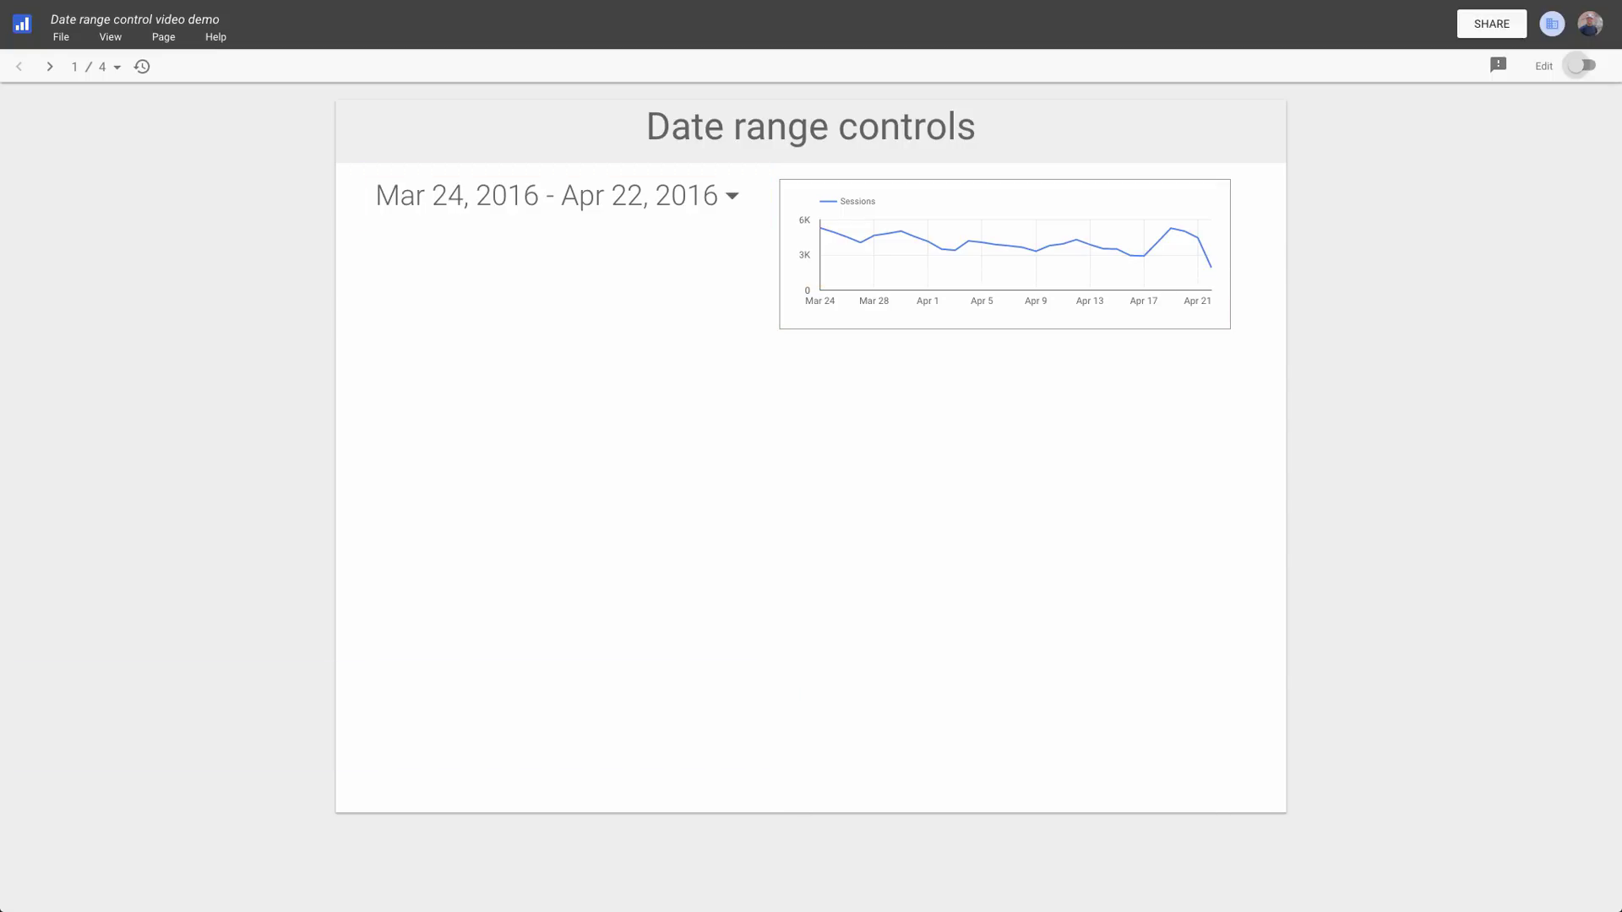
# Step: Apply the Last 7 days (include today) preset so the report covers Apr 16 – Apr 22, 2016
pyautogui.click(733, 197)
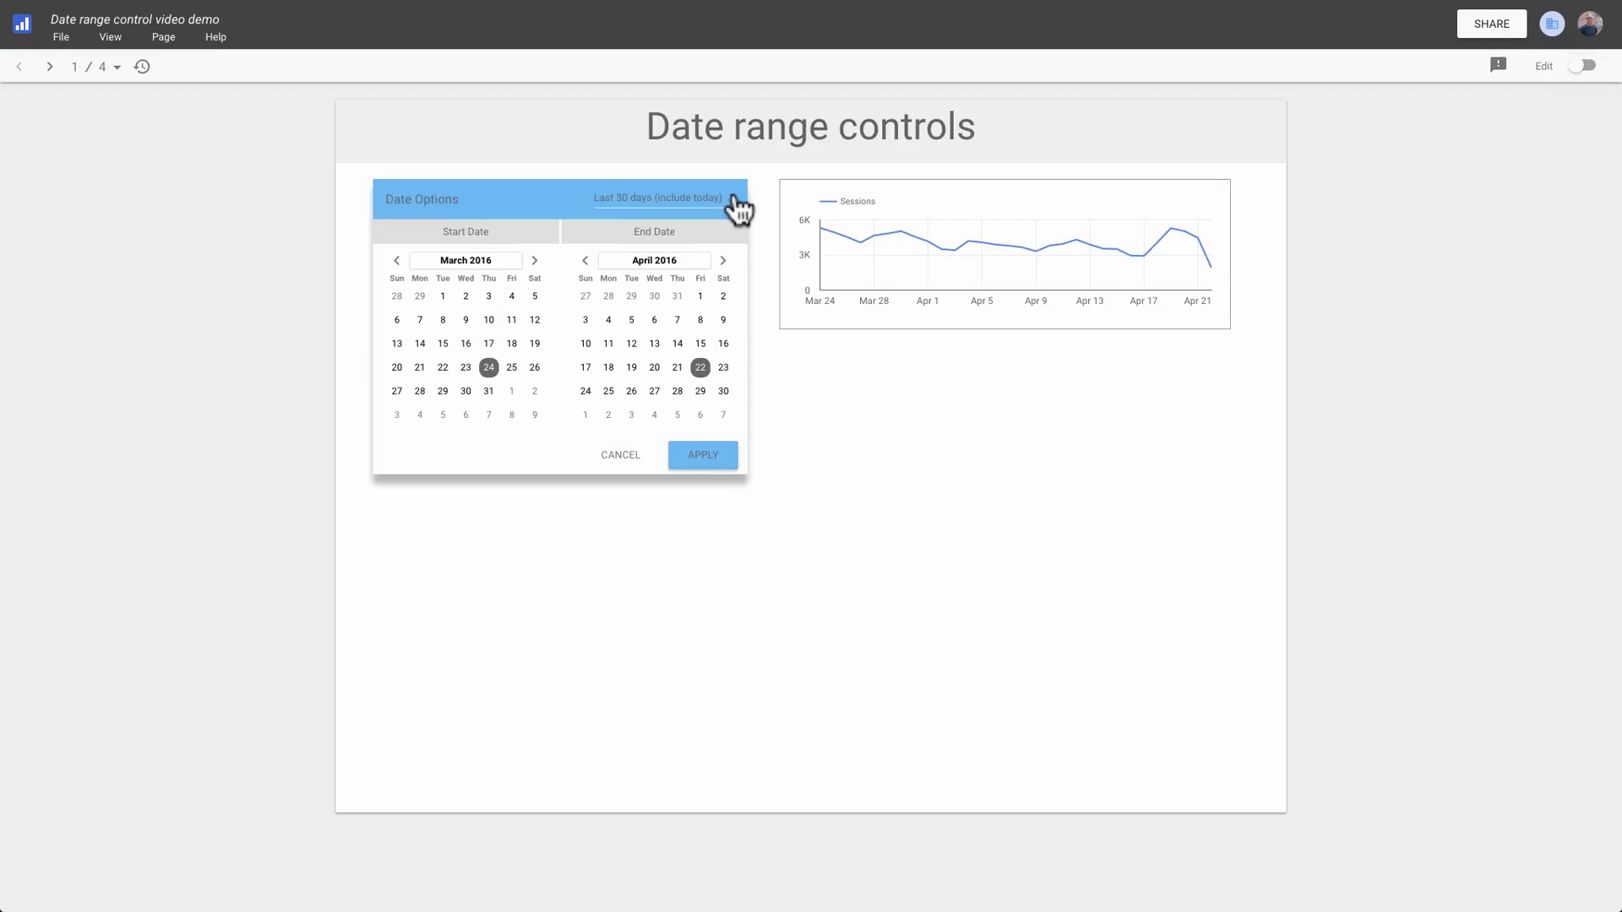
pyautogui.click(735, 199)
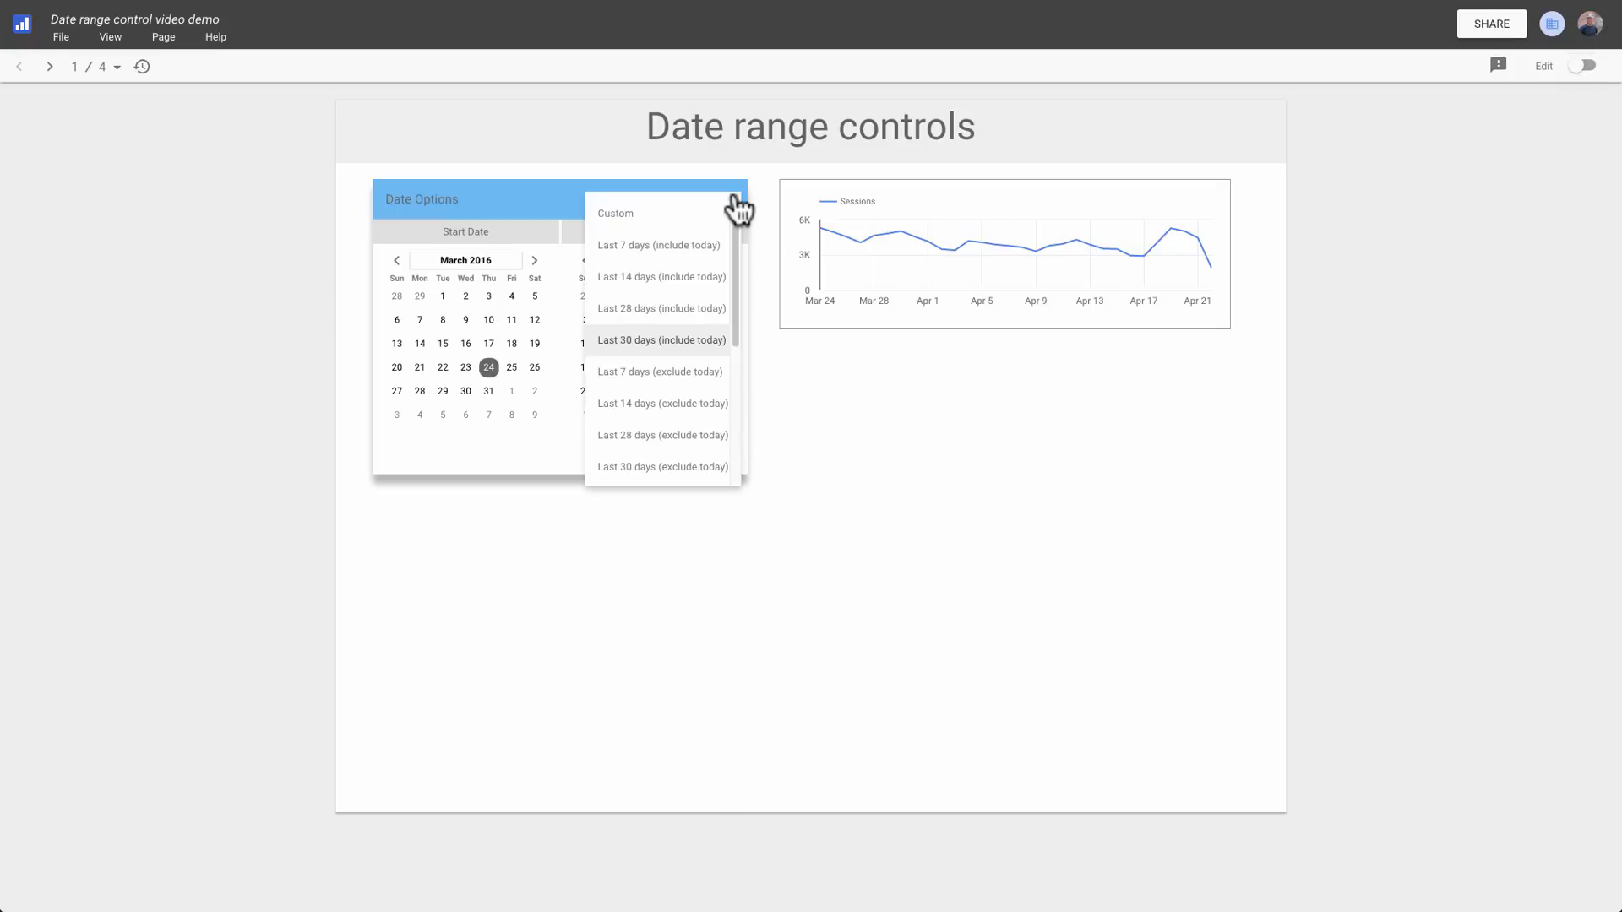
pyautogui.click(710, 249)
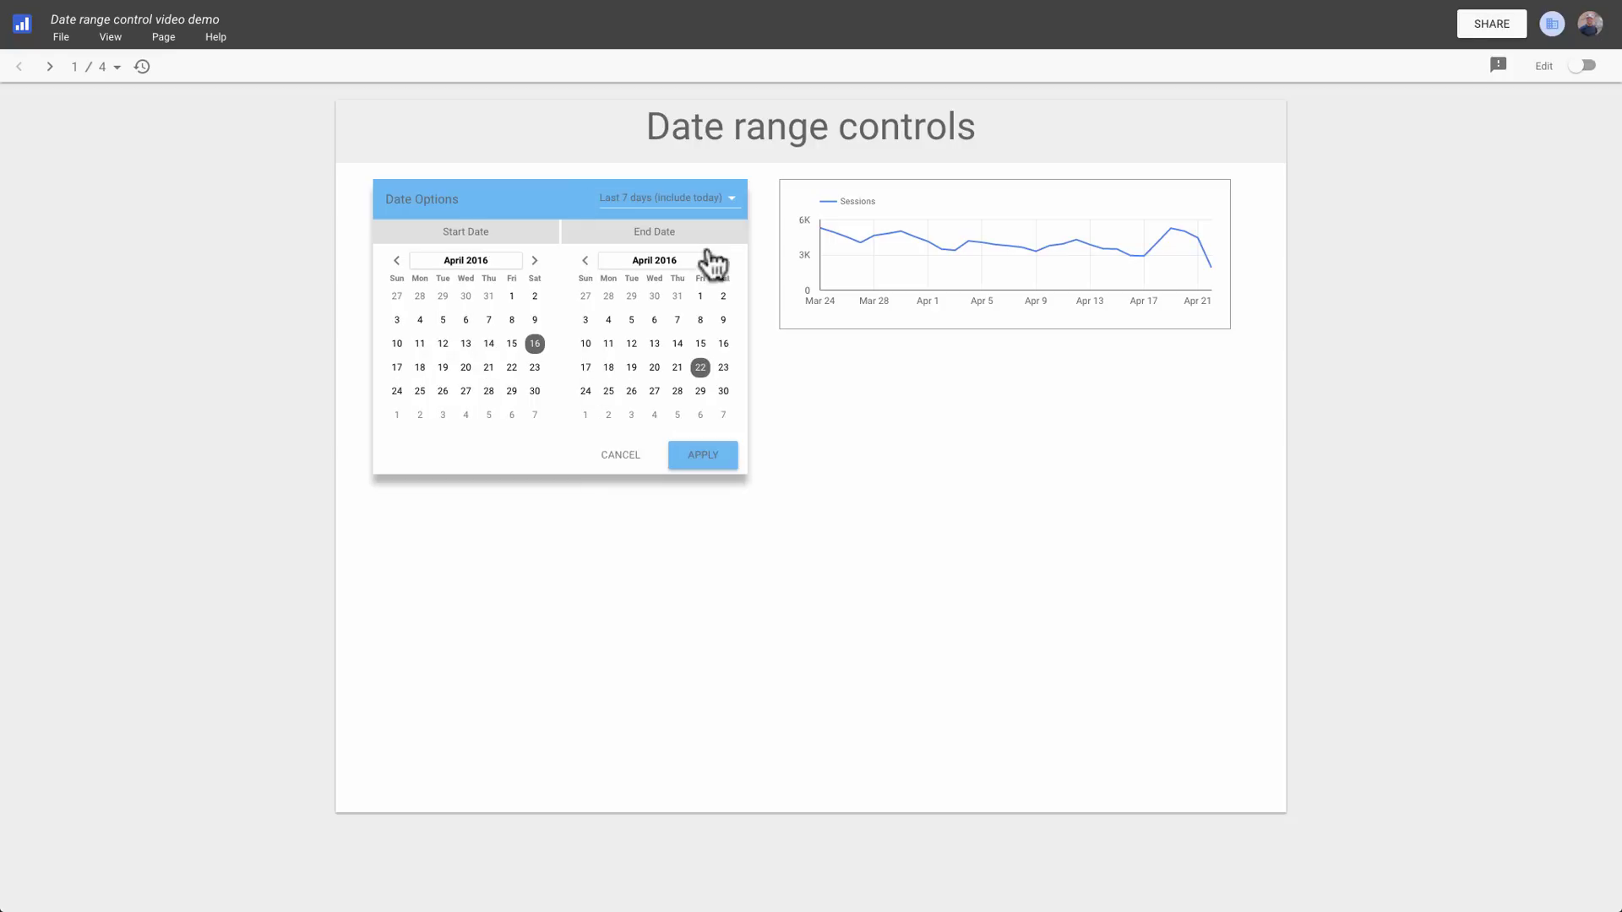
pyautogui.click(707, 458)
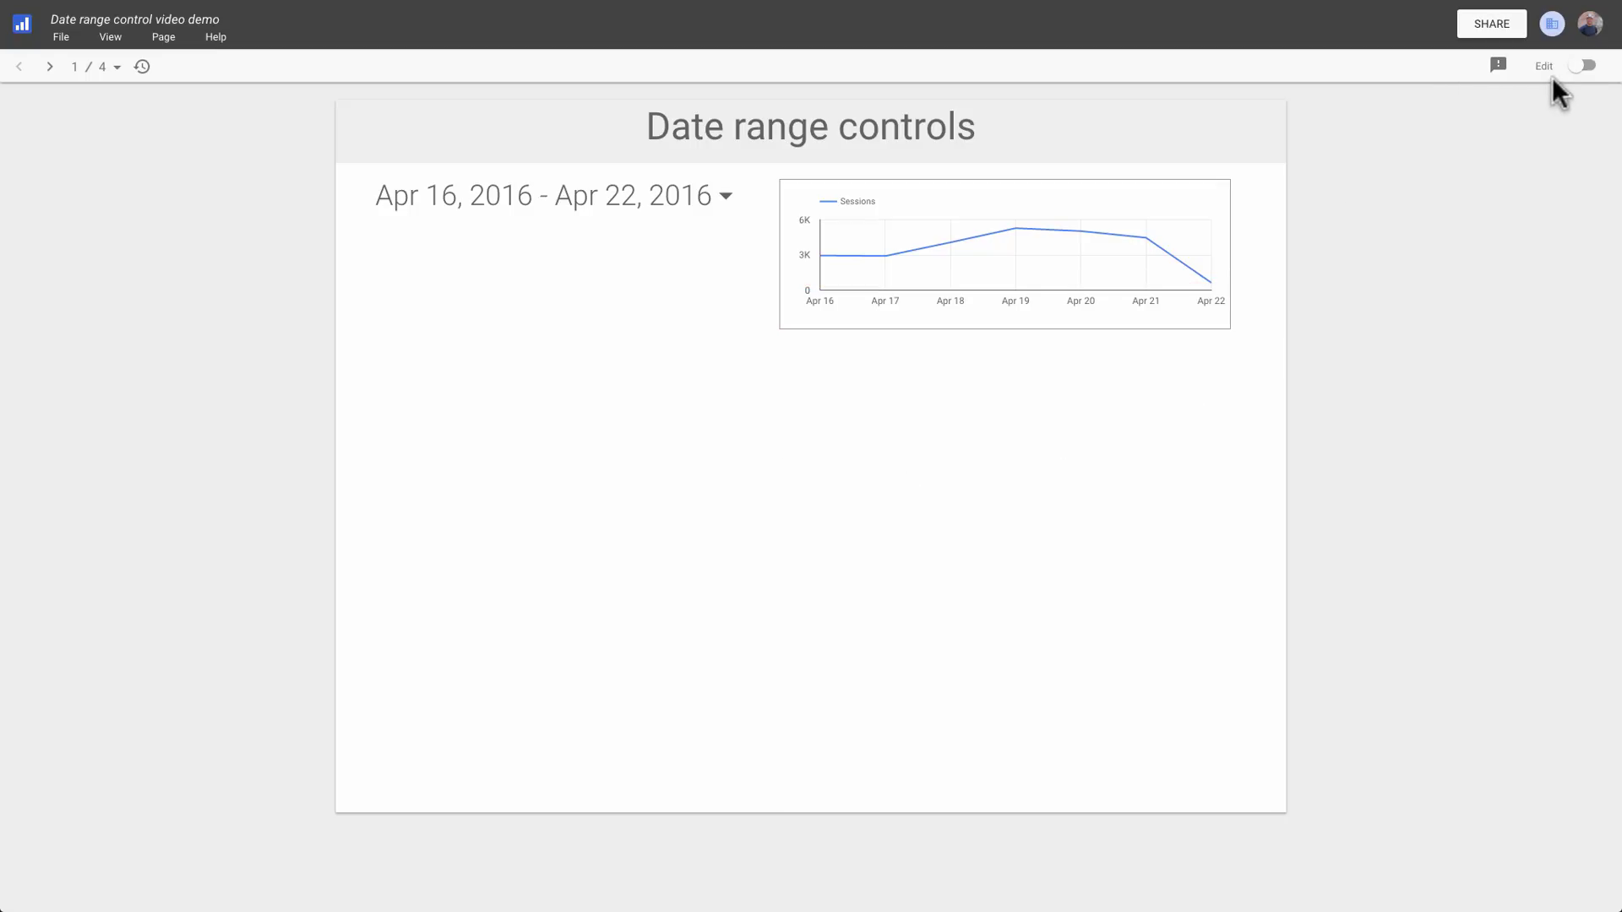
# Step: Enter edit mode and delete the existing date range control
pyautogui.click(1584, 66)
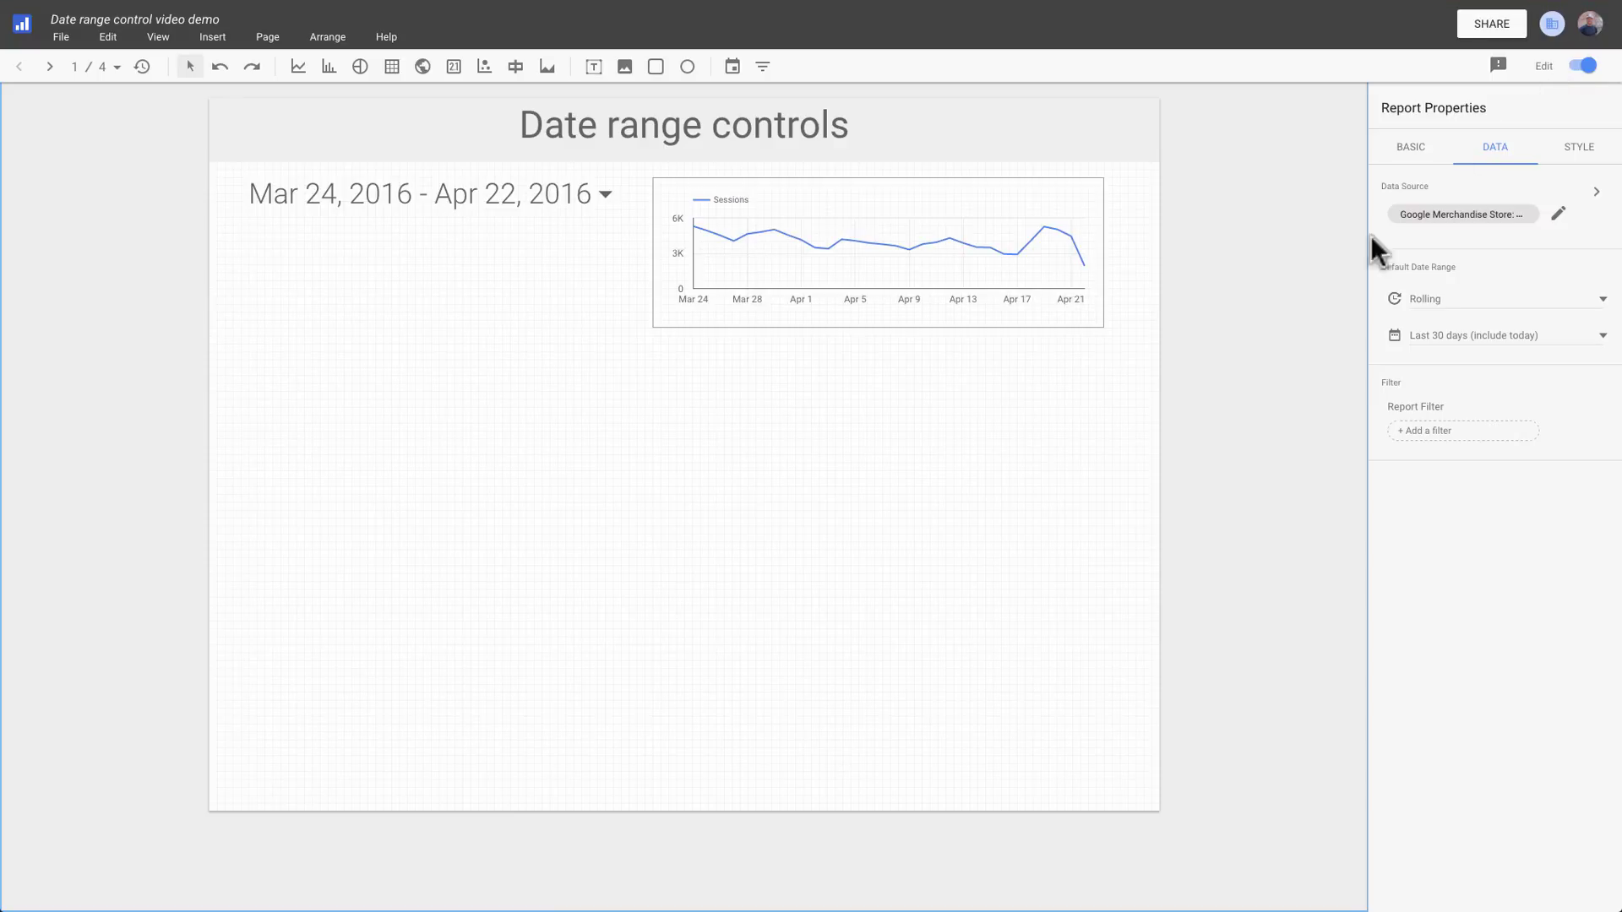
pyautogui.click(376, 203)
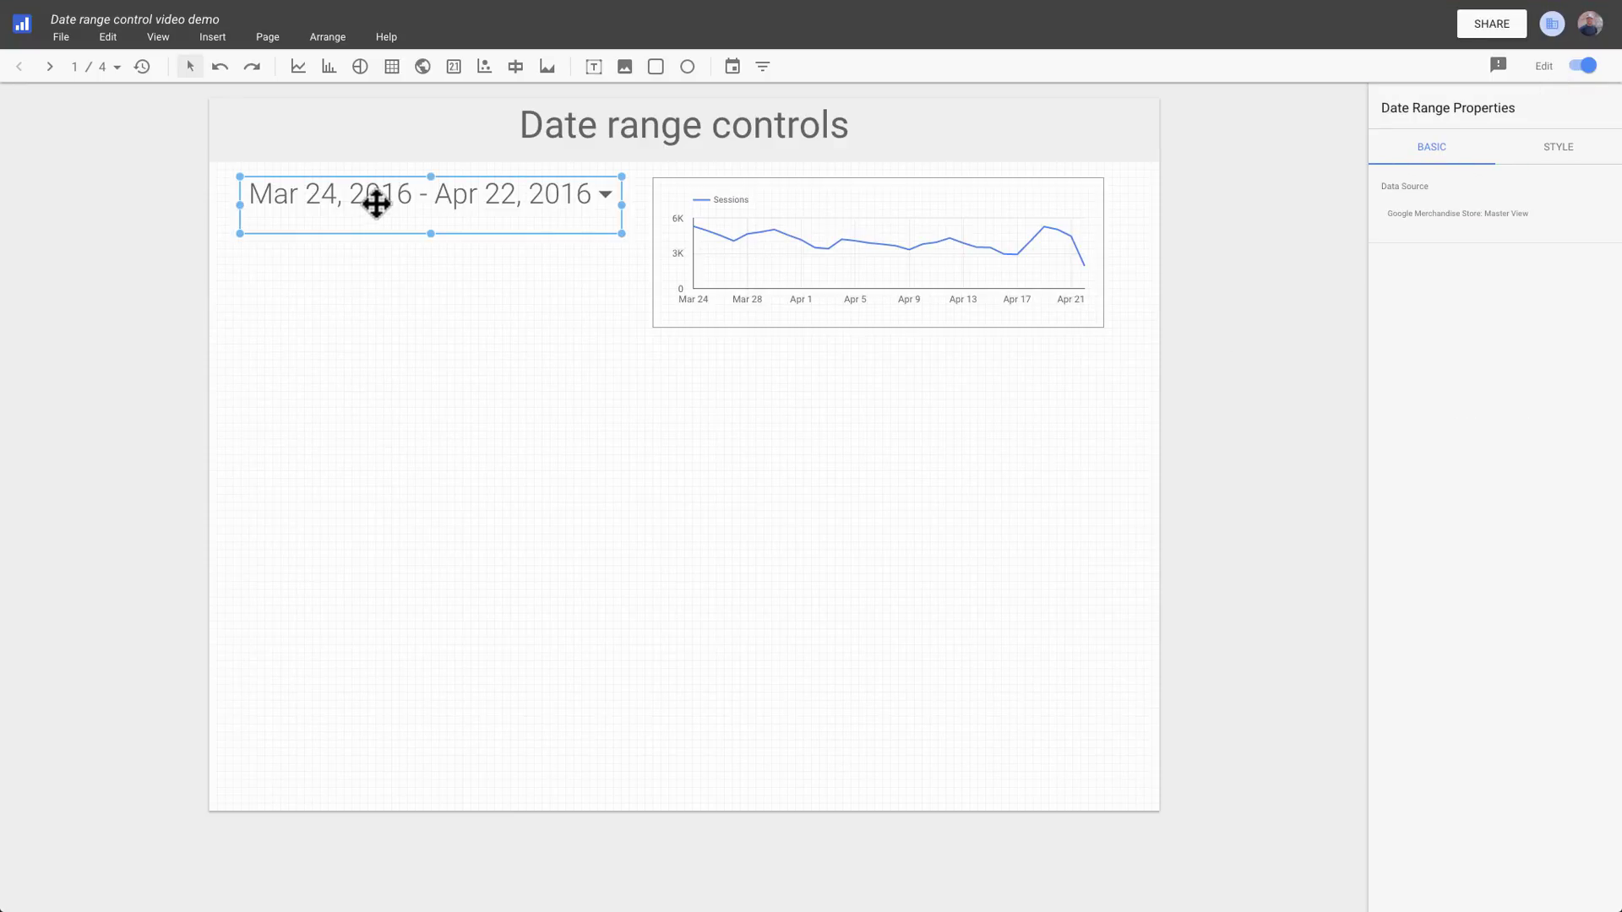
pyautogui.press('Delete')
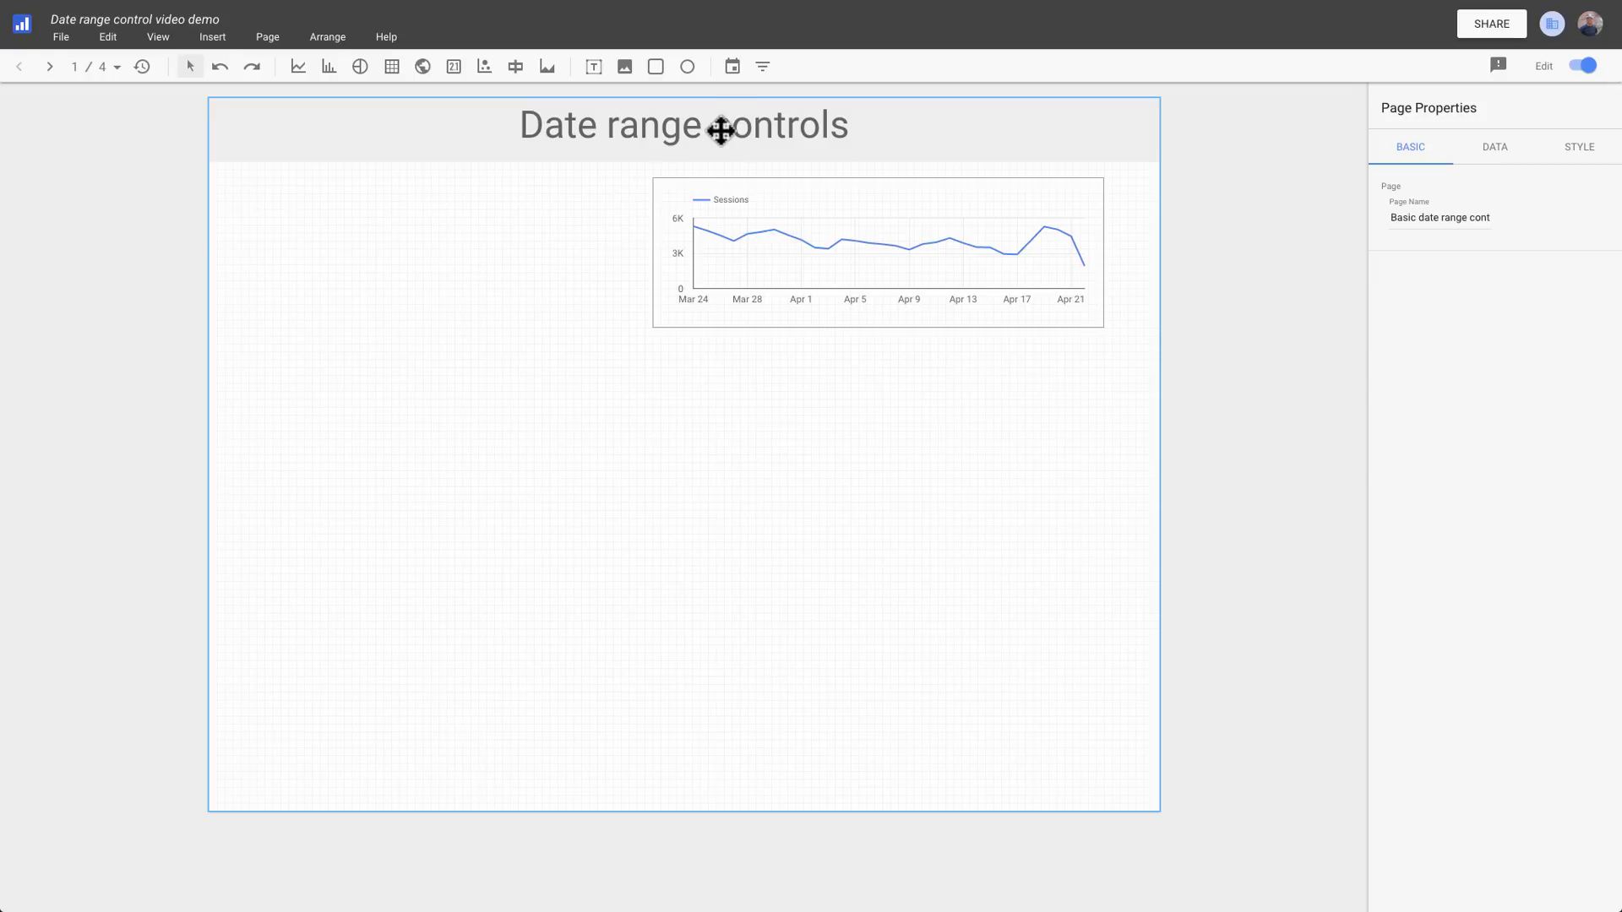
# Step: Draw a new date range control at the page's top left and bring up the report's data settings
pyautogui.click(732, 68)
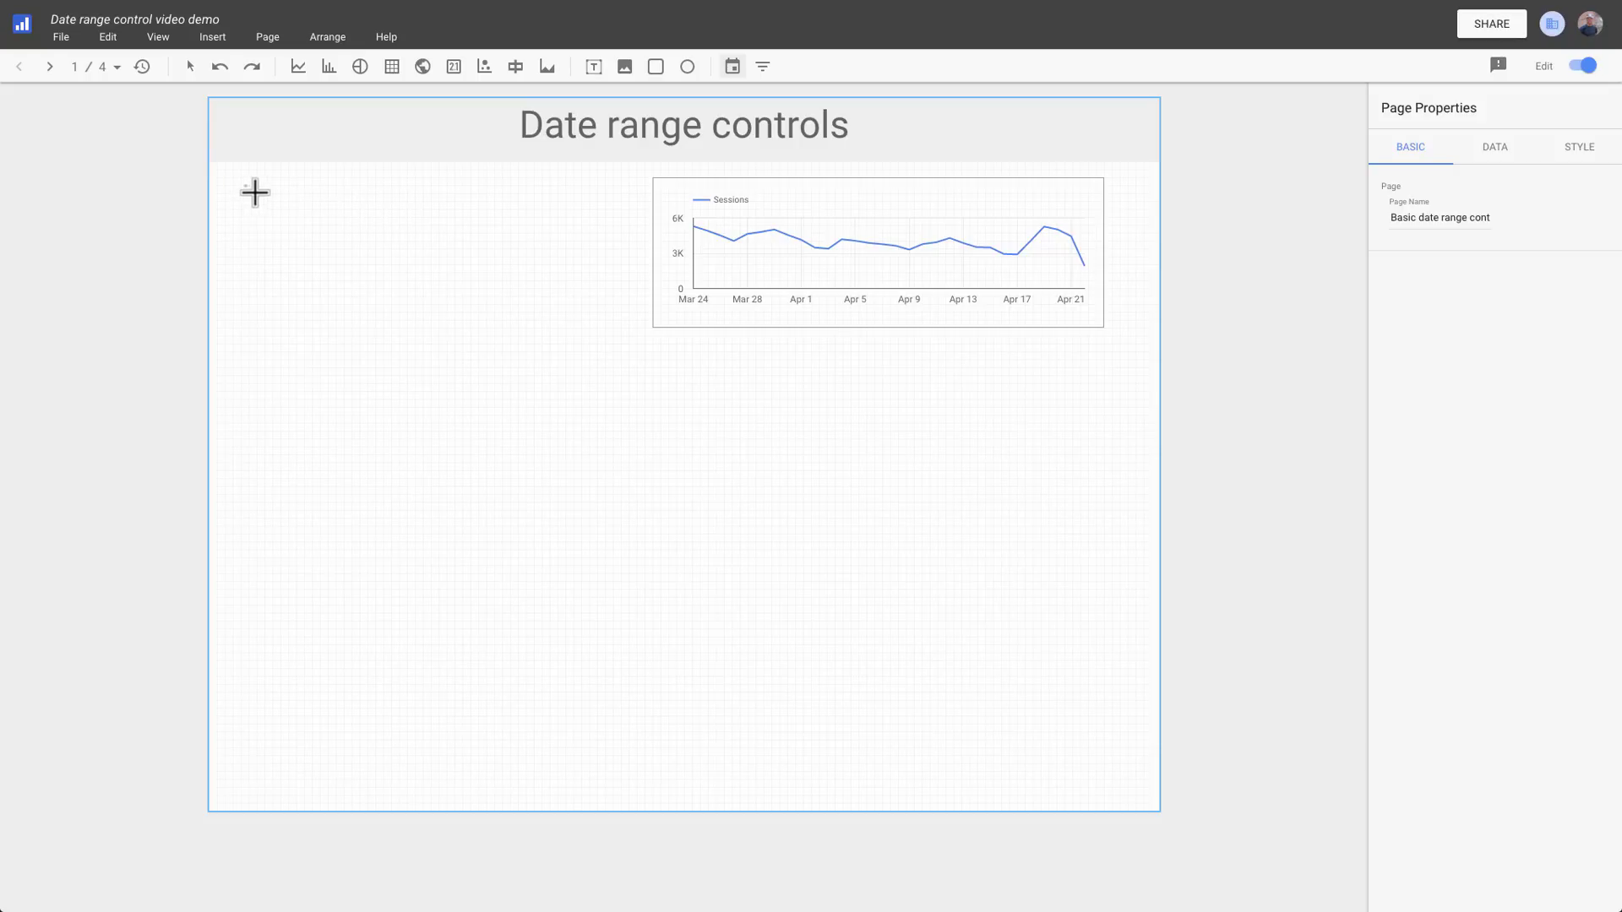
pyautogui.moveTo(244, 185); pyautogui.dragTo(624, 240)
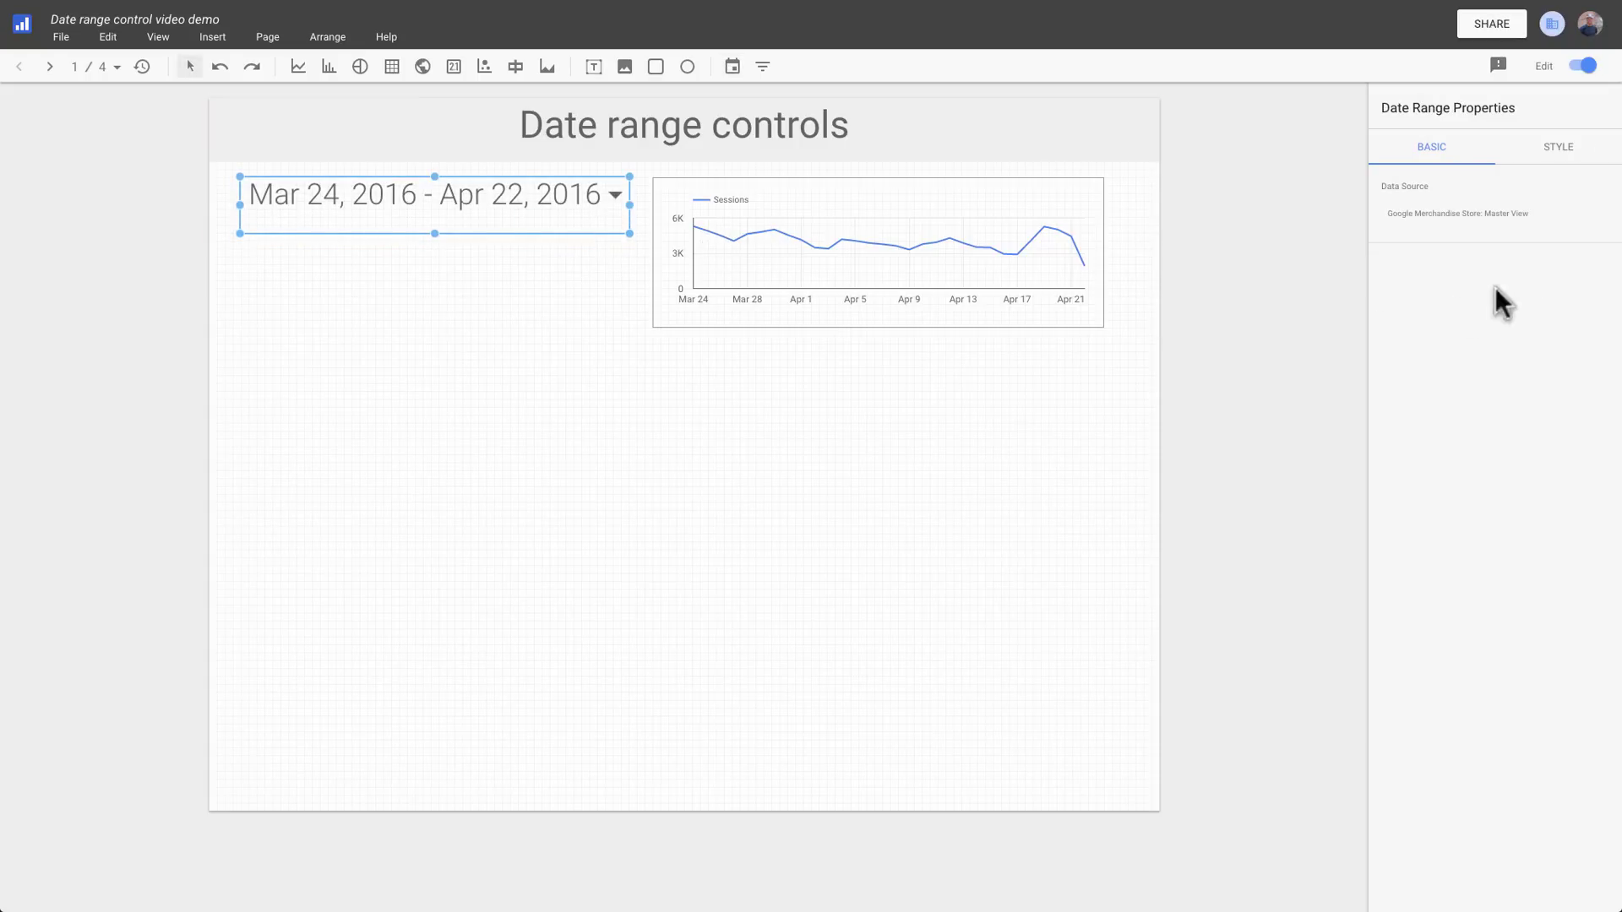
pyautogui.click(1558, 157)
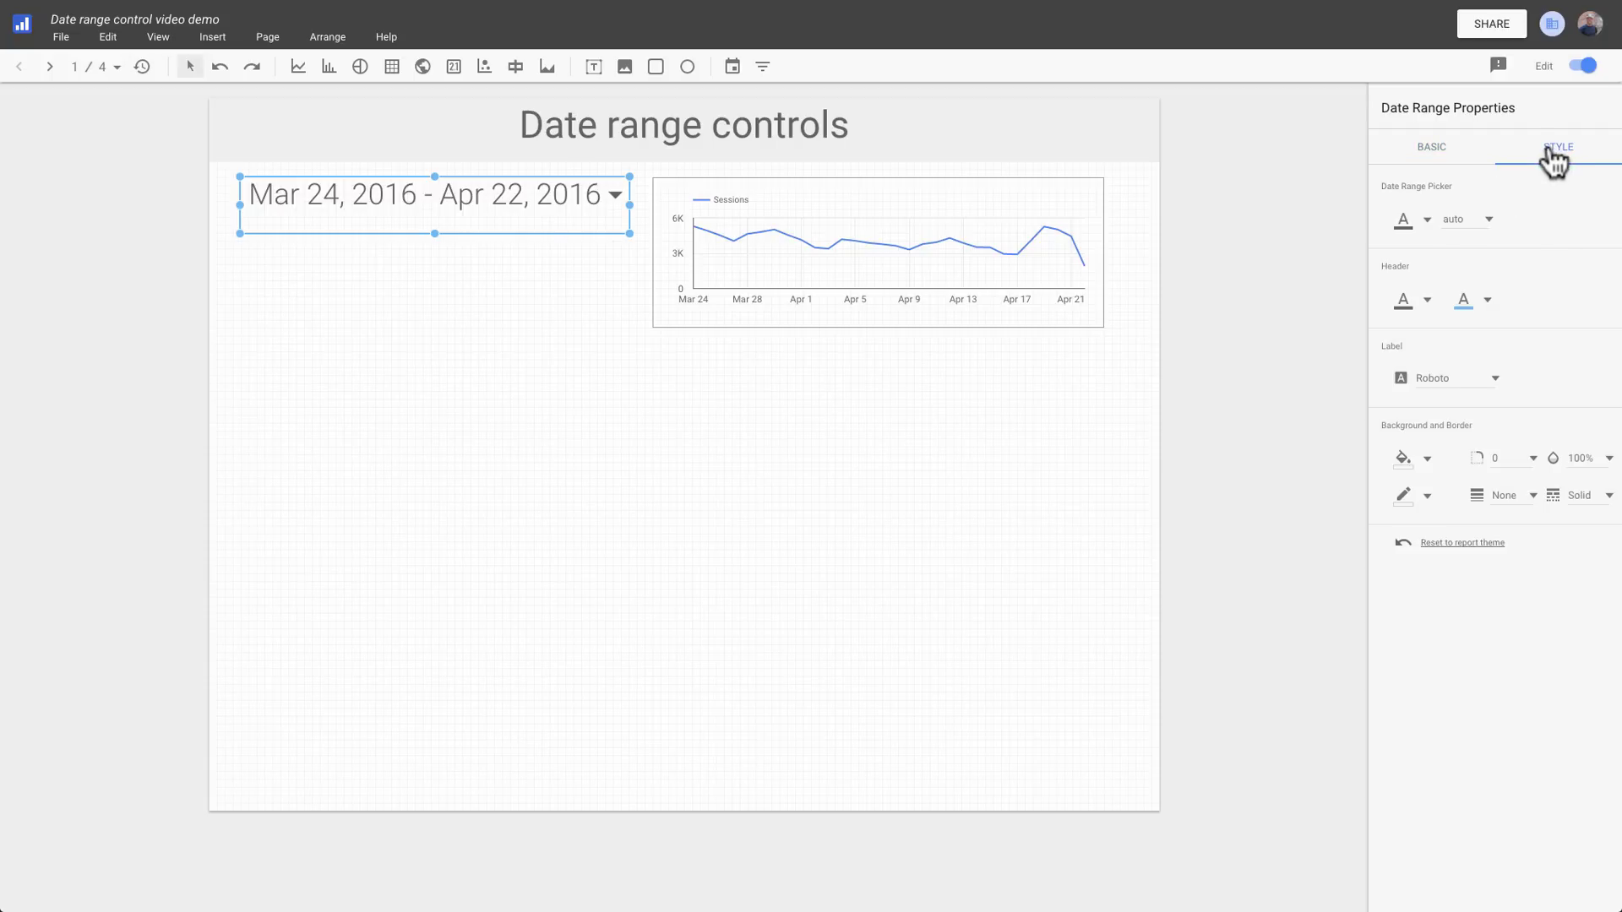
pyautogui.click(1327, 148)
pyautogui.click(1479, 161)
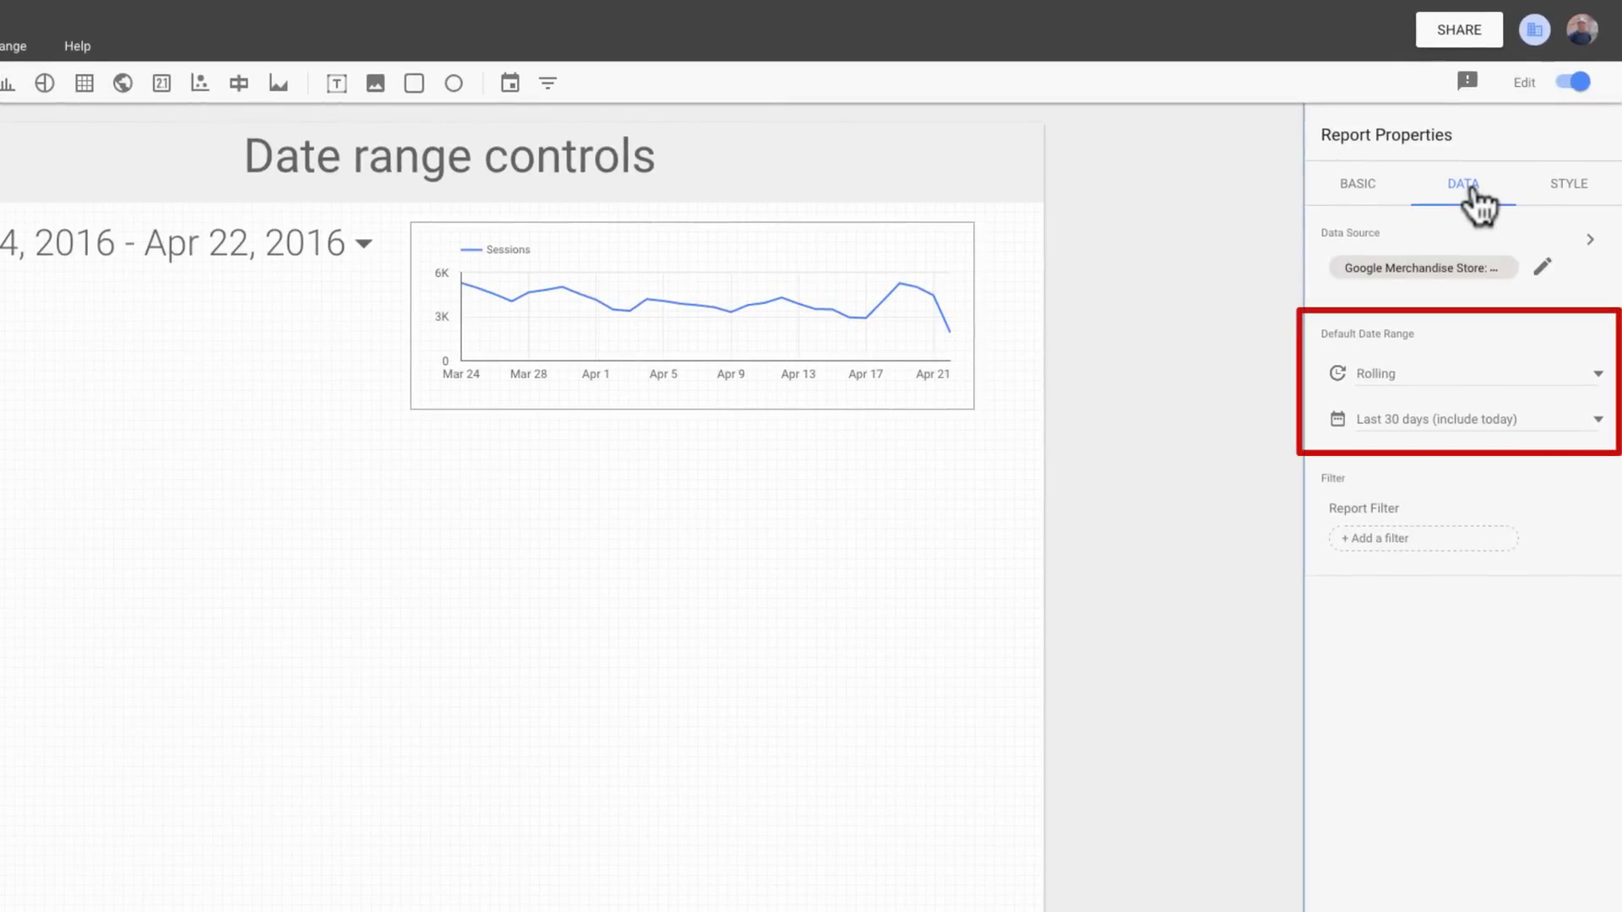
# Step: Make Last 7 days (include today) the report's default date range
pyautogui.click(1599, 422)
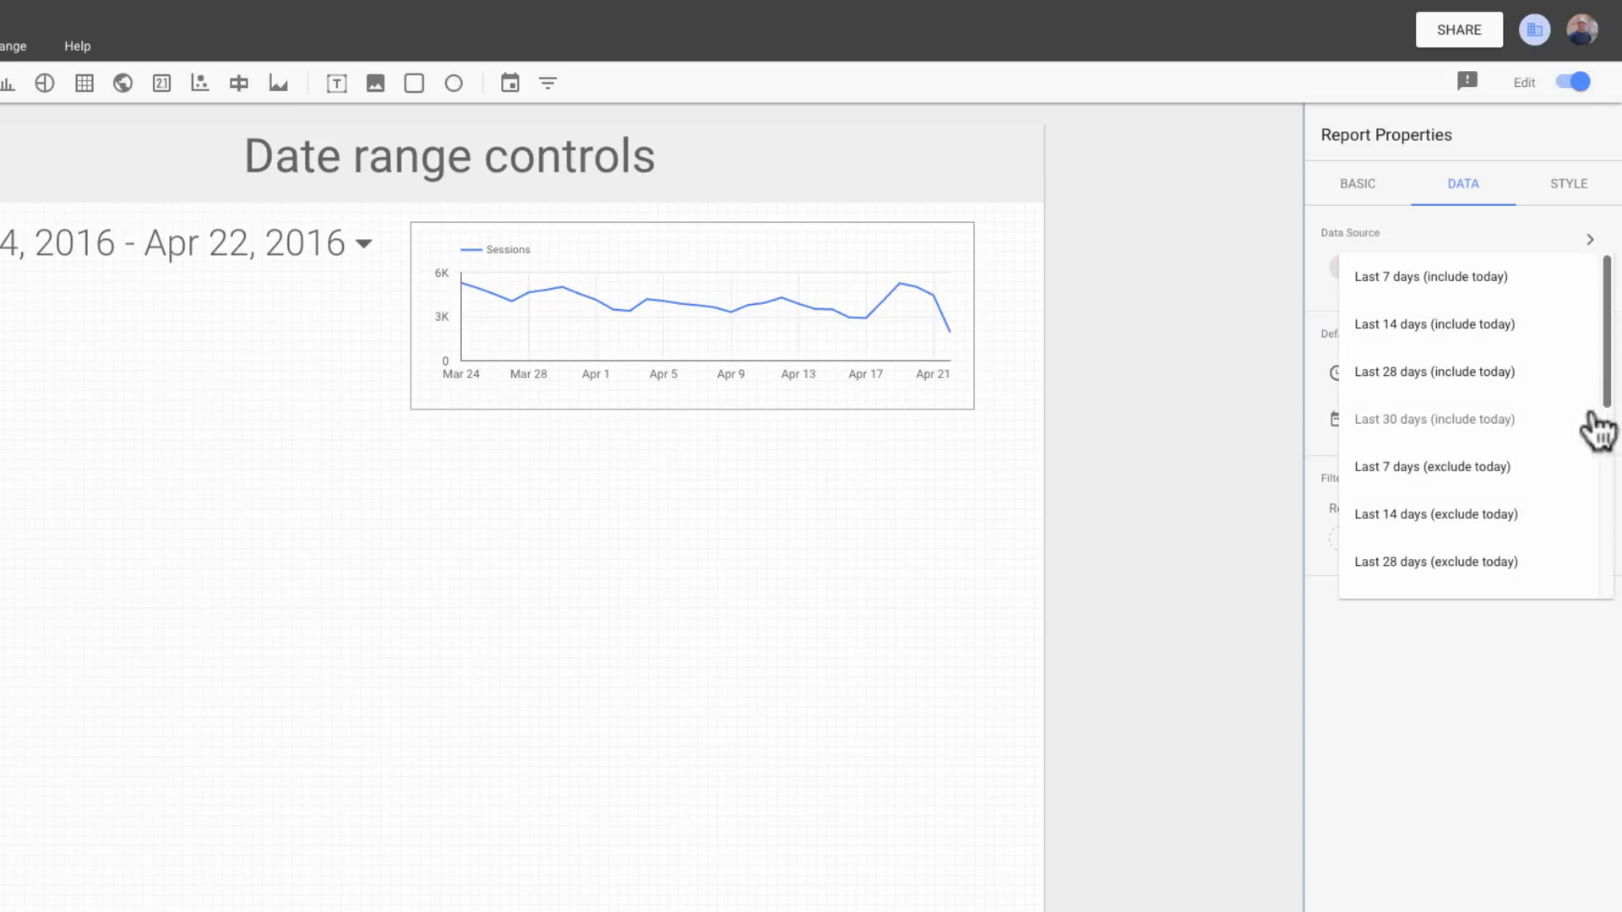
pyautogui.click(1491, 280)
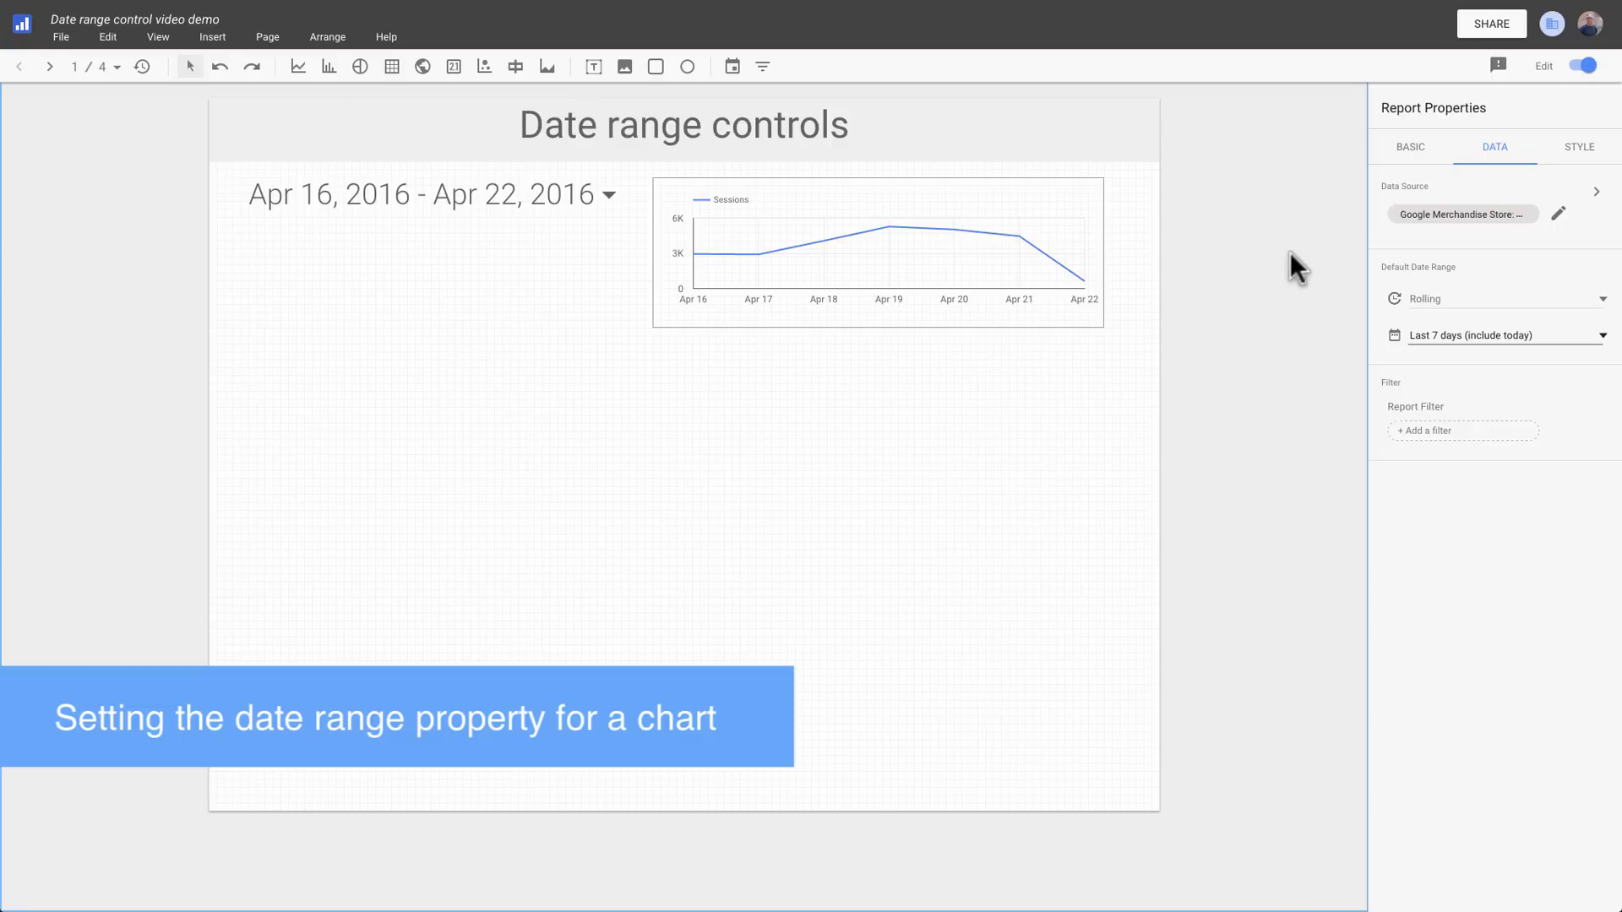
# Step: Copy the Sessions time-series chart and place the duplicate below the original
pyautogui.click(1033, 226)
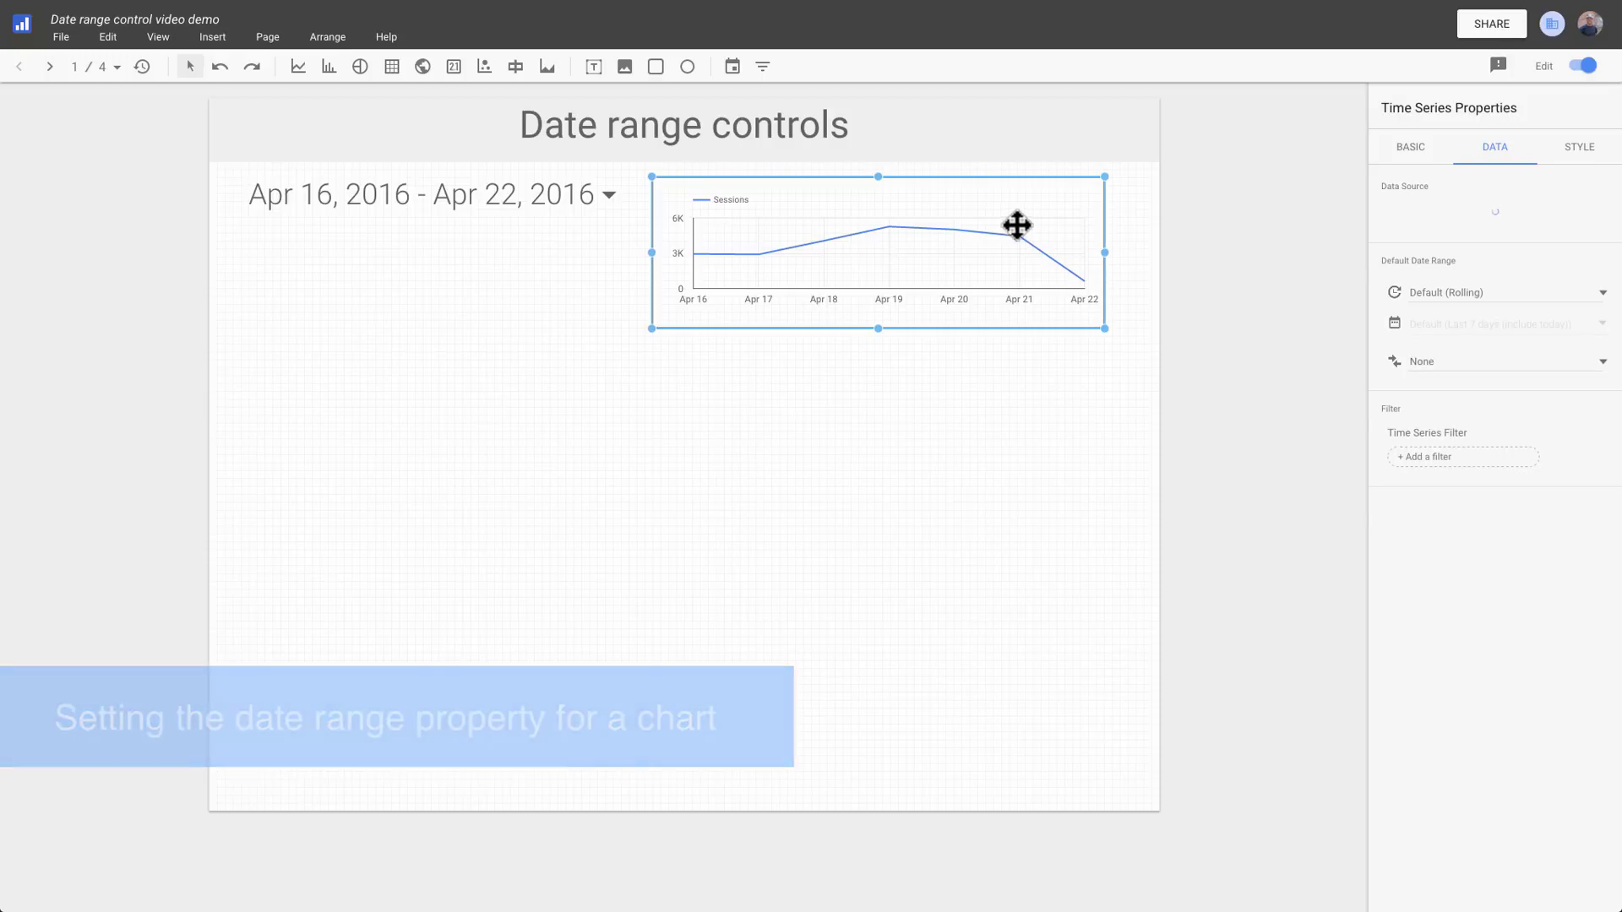
pyautogui.click(110, 39)
pyautogui.click(138, 155)
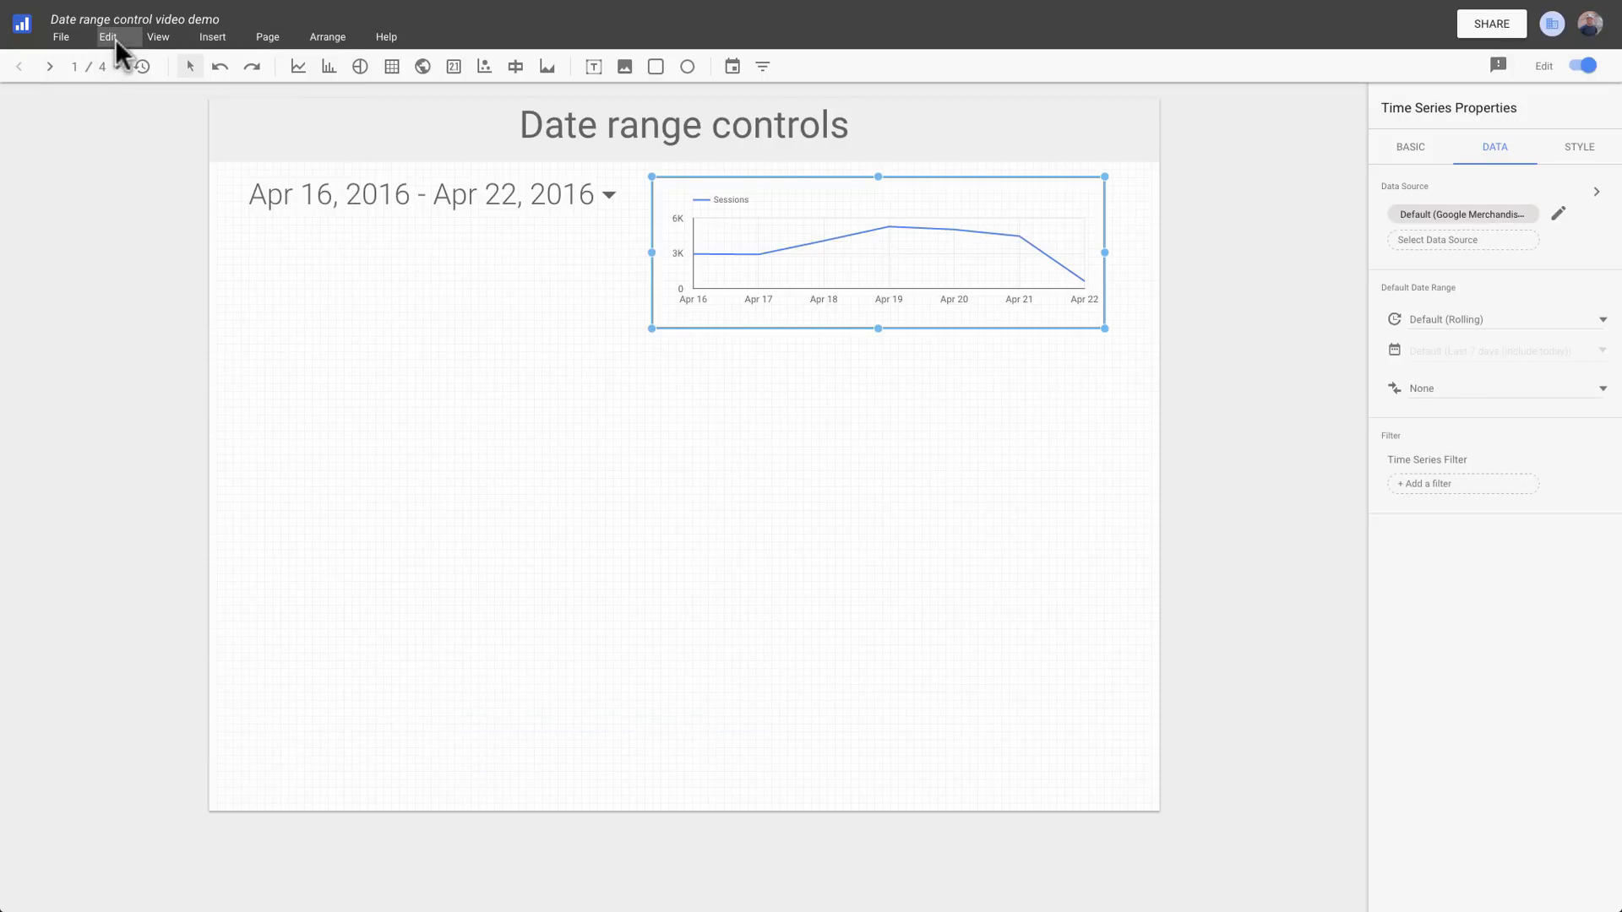
pyautogui.click(115, 39)
pyautogui.click(141, 181)
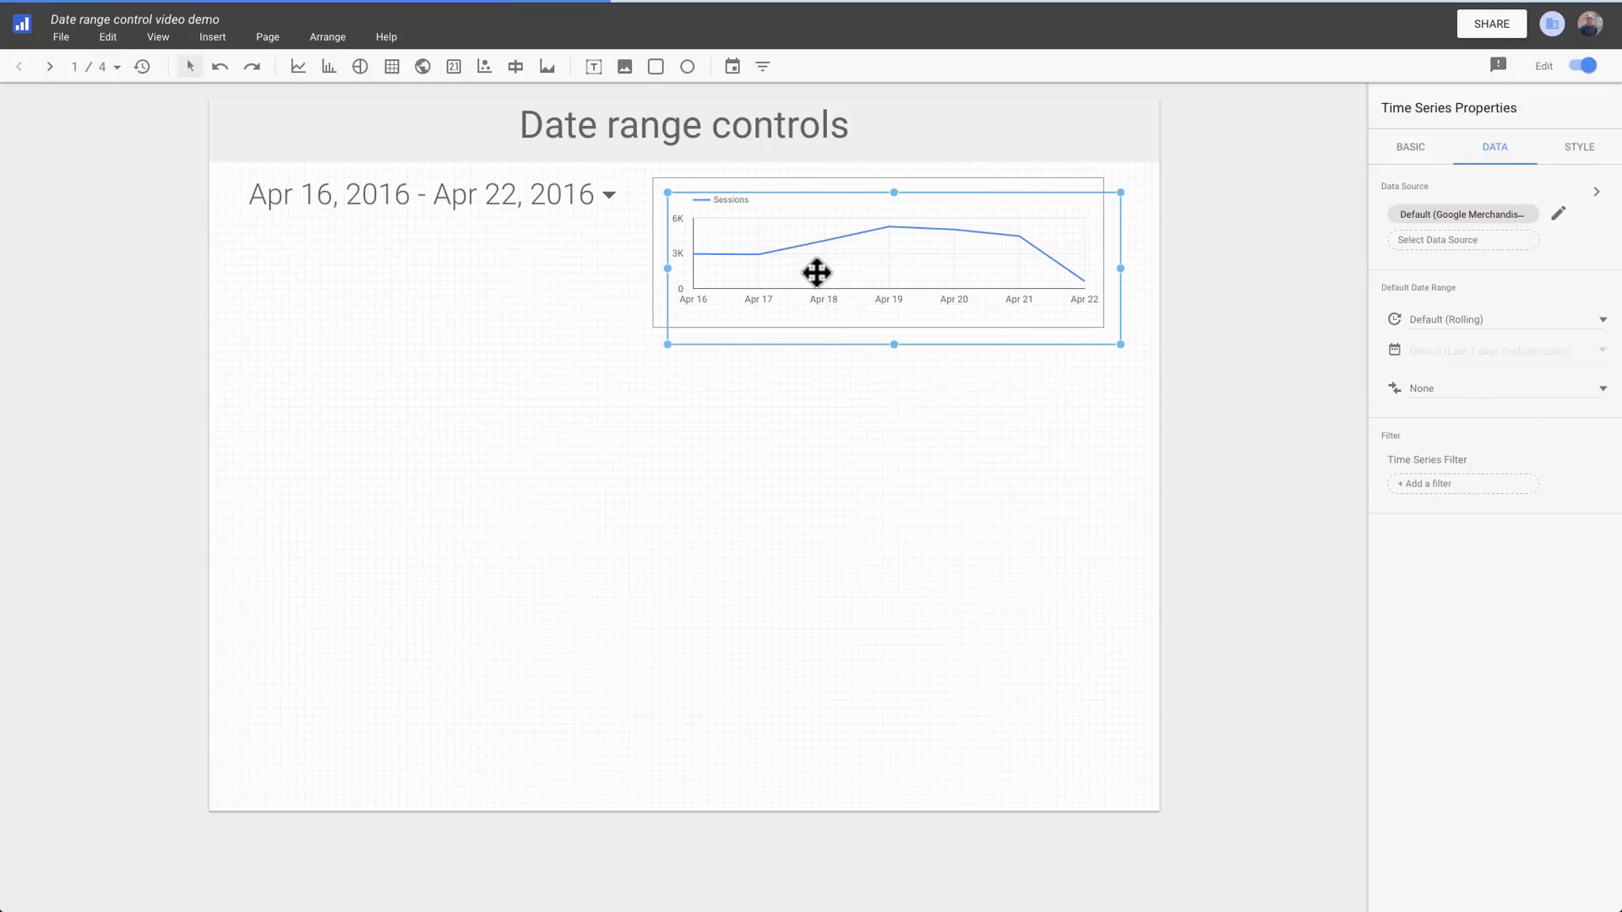
pyautogui.moveTo(818, 272); pyautogui.dragTo(801, 433)
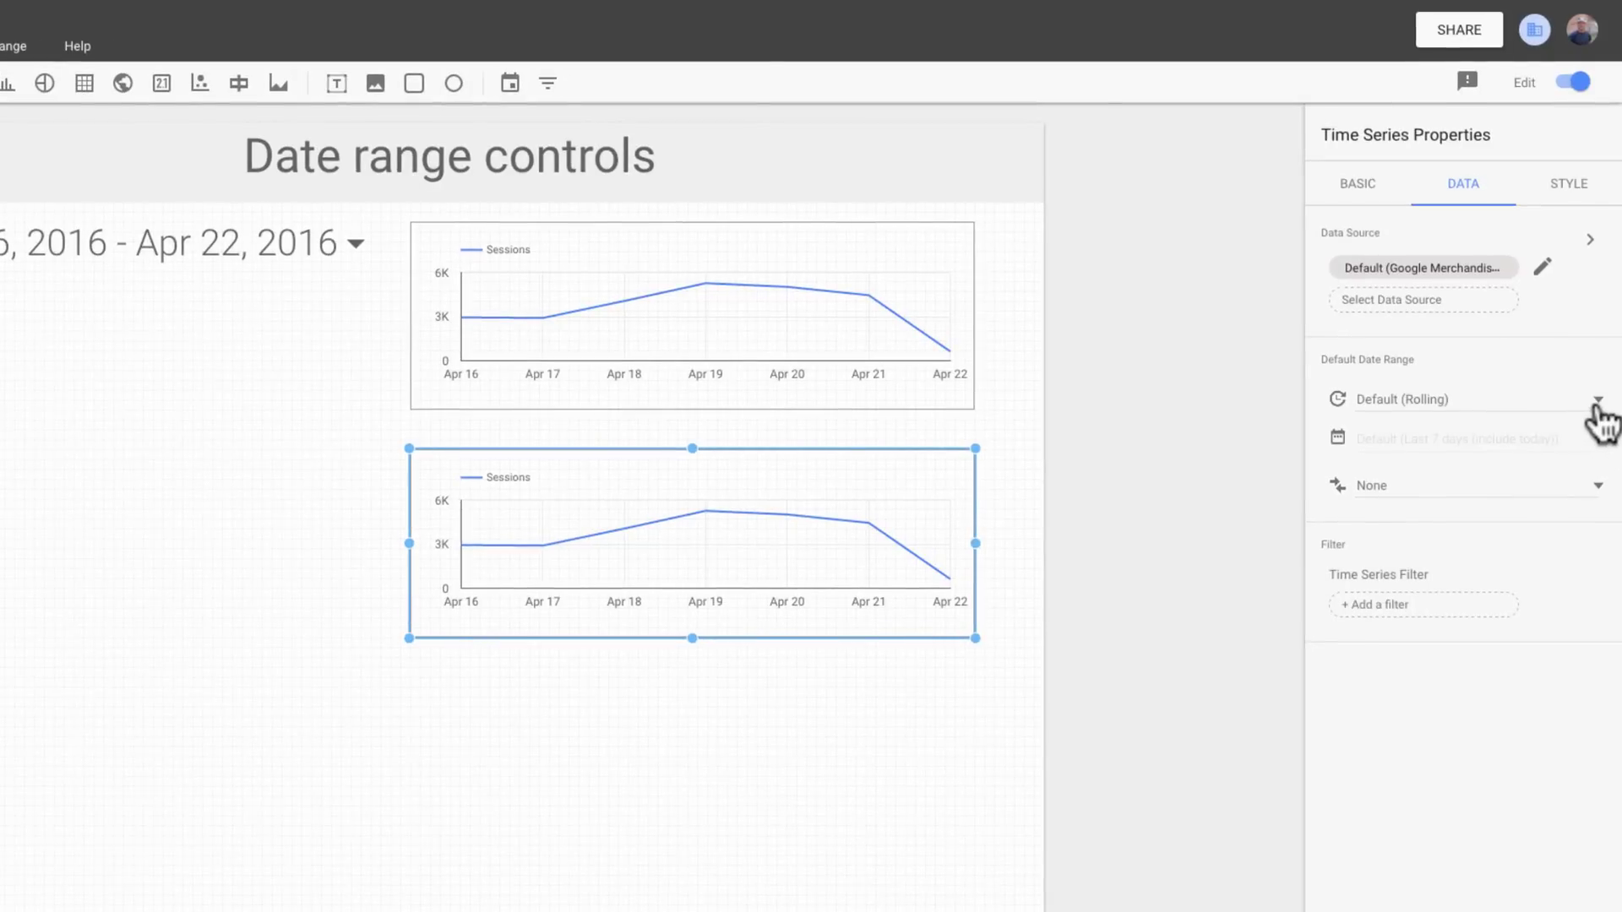
# Step: Give the lower chart a fixed Last quarter date range, Jan 1 – Mar 31, 2016
pyautogui.click(1596, 405)
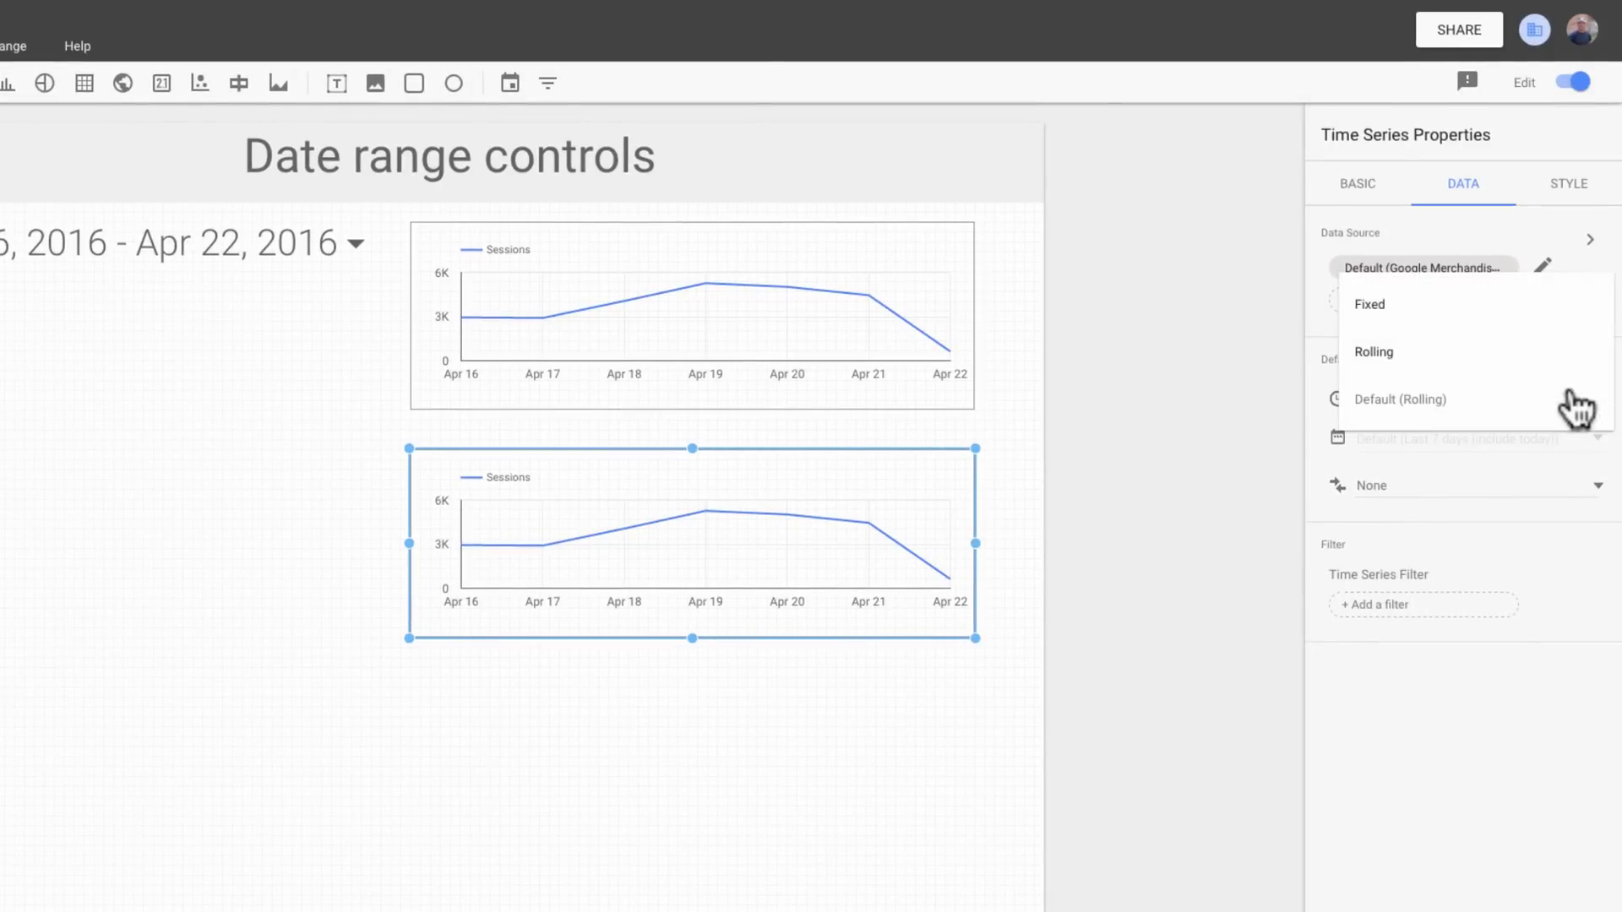
pyautogui.click(1375, 311)
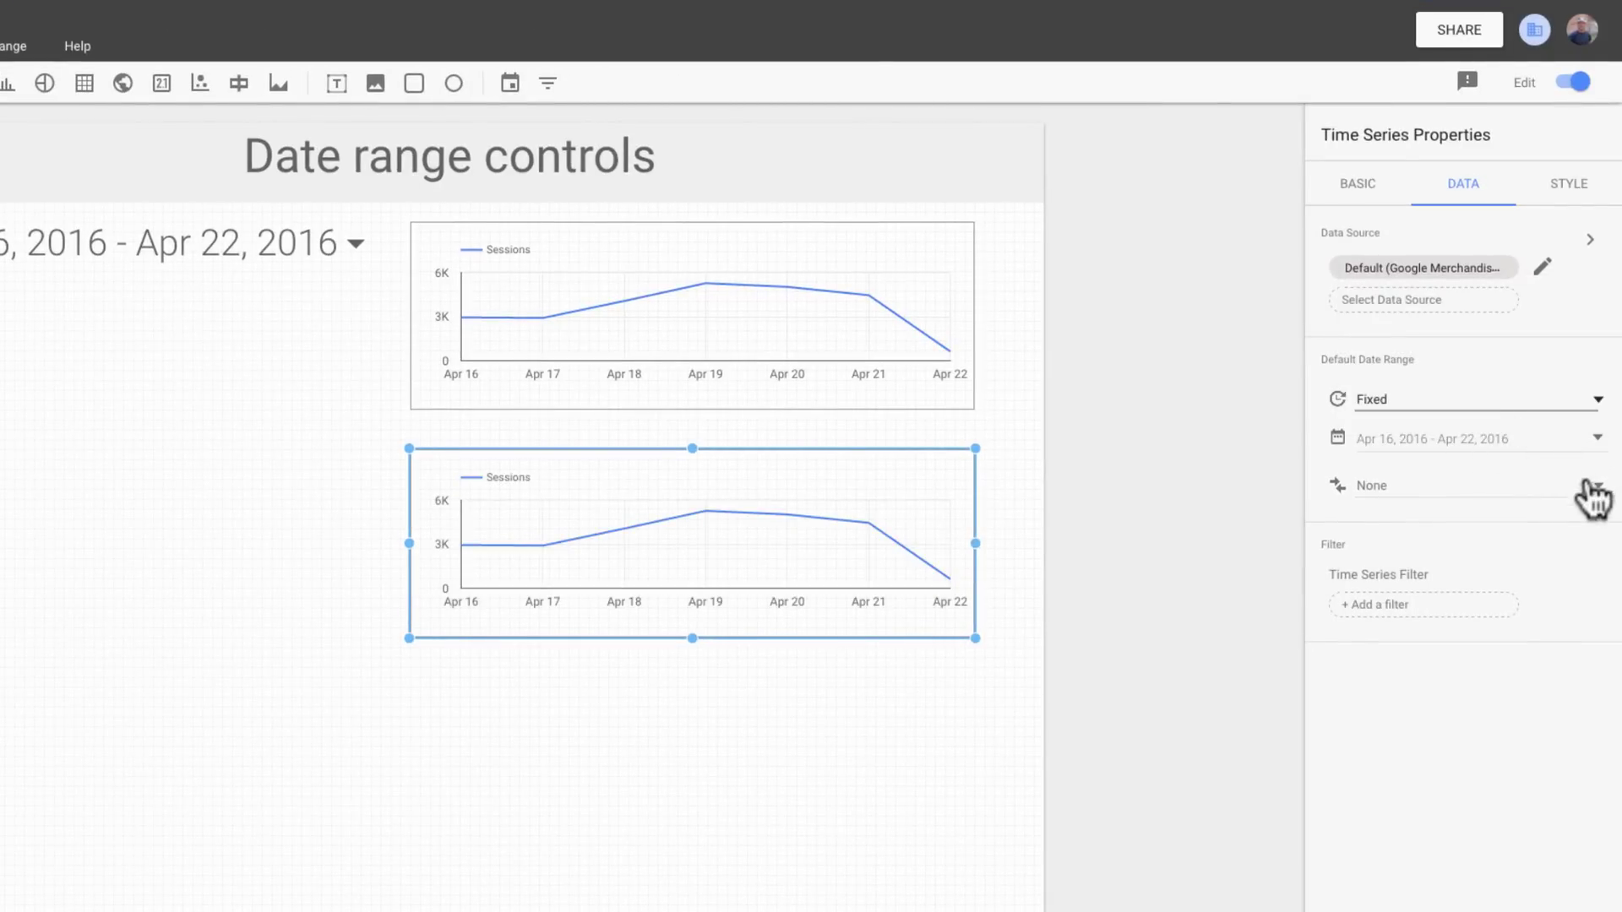
pyautogui.click(1597, 440)
pyautogui.moveTo(1588, 610); pyautogui.dragTo(1592, 807)
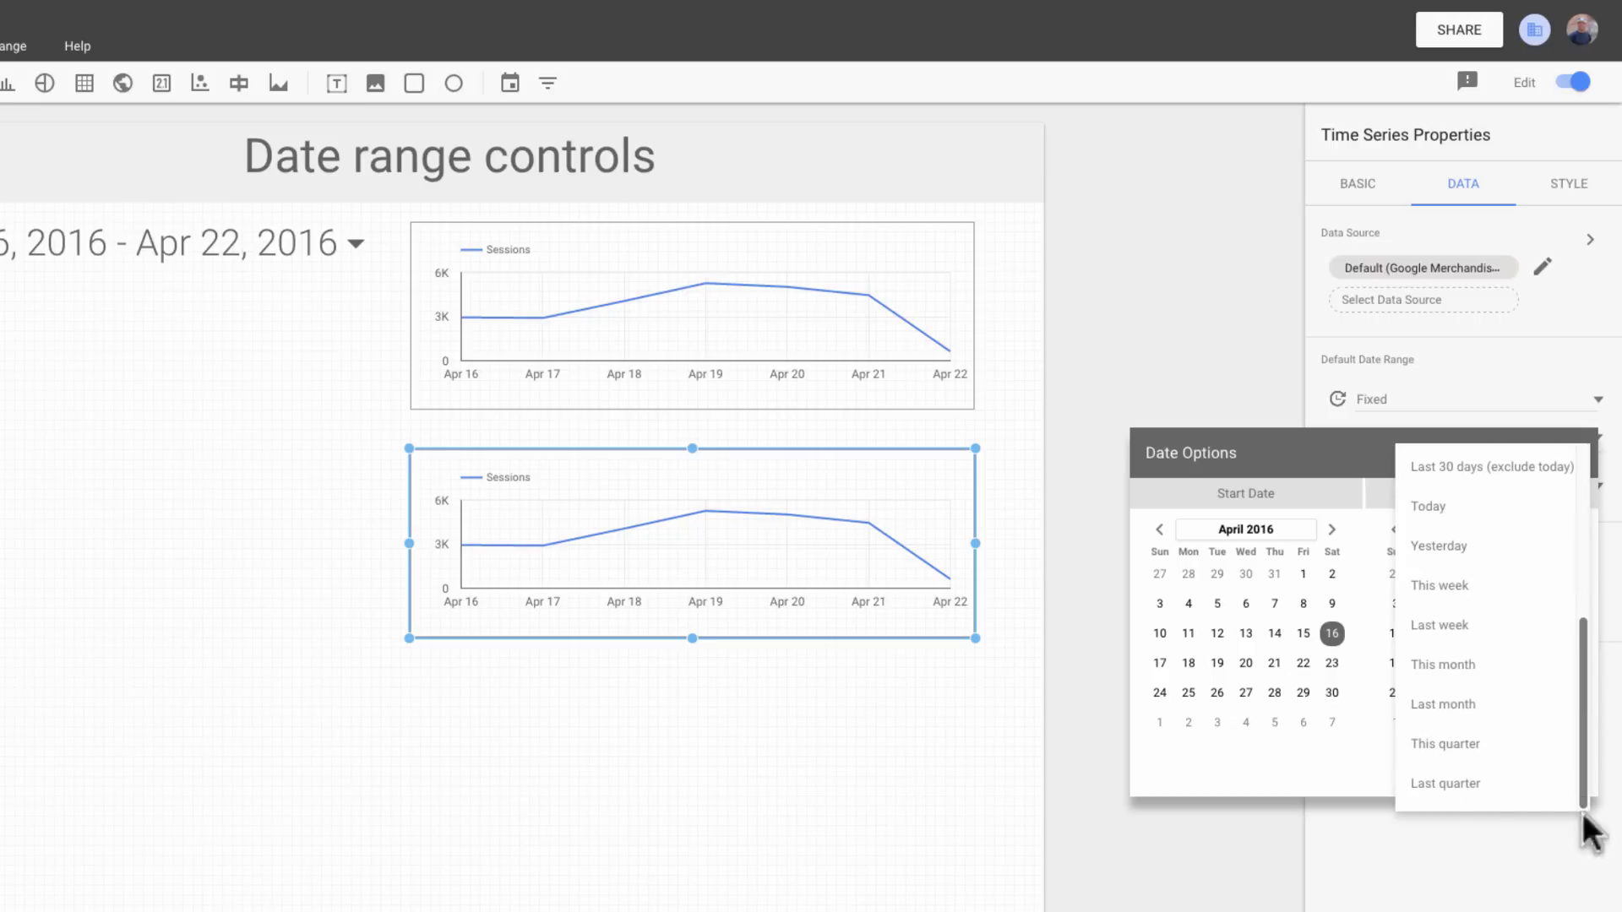
pyautogui.click(1467, 784)
pyautogui.click(1543, 773)
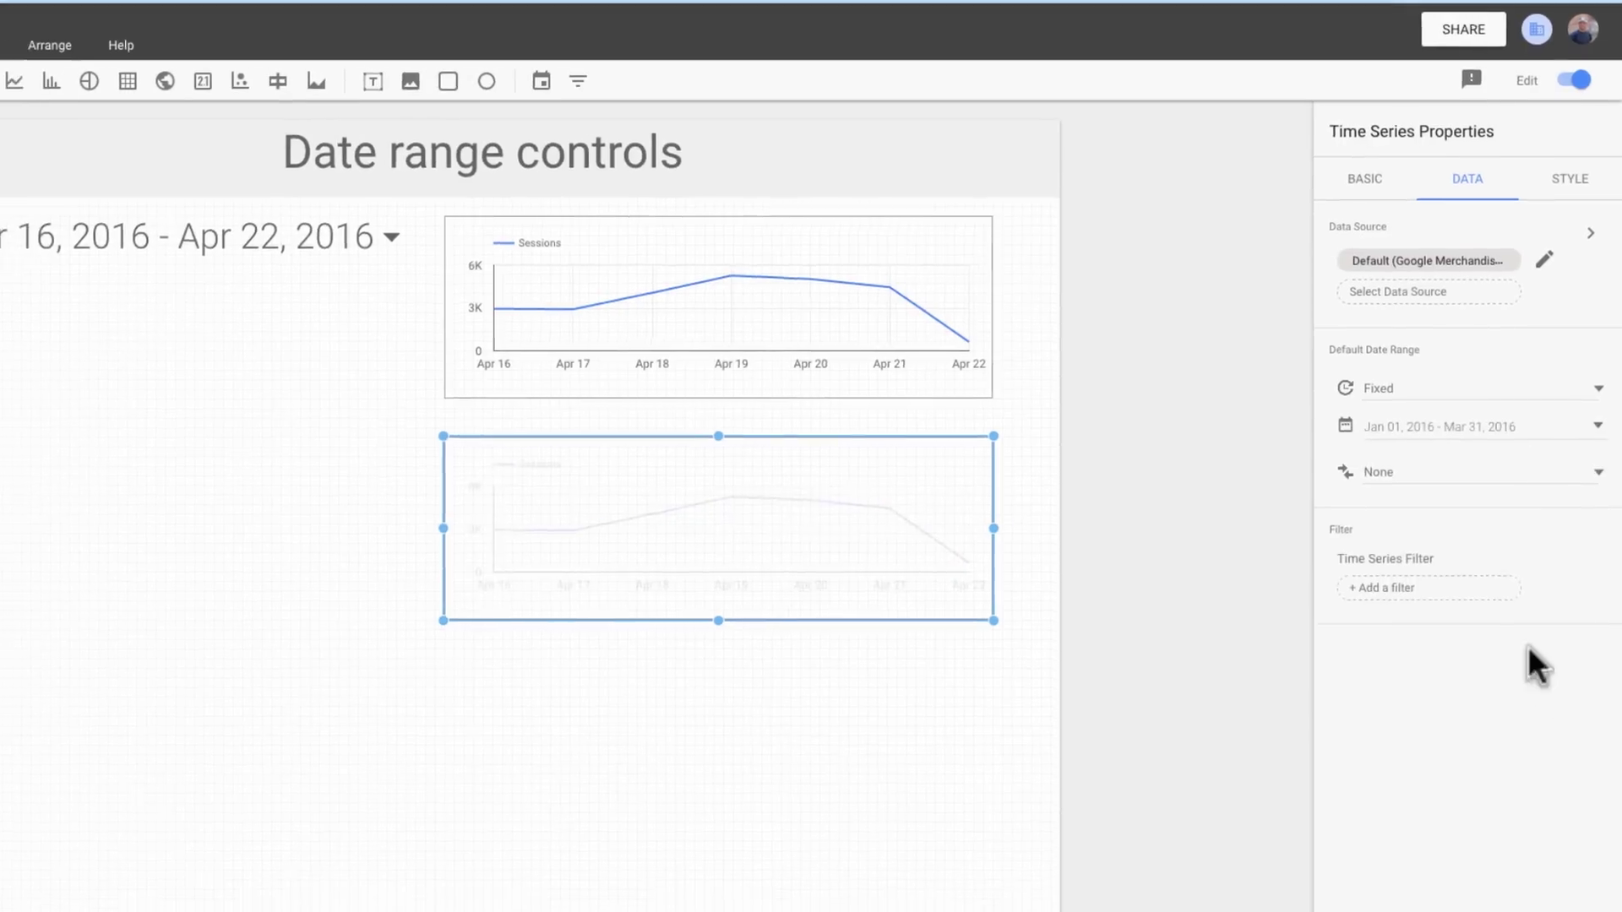
# Step: In view mode, apply Last 30 days (exclude today), giving Mar 23 – Apr 21, 2016
pyautogui.click(1586, 66)
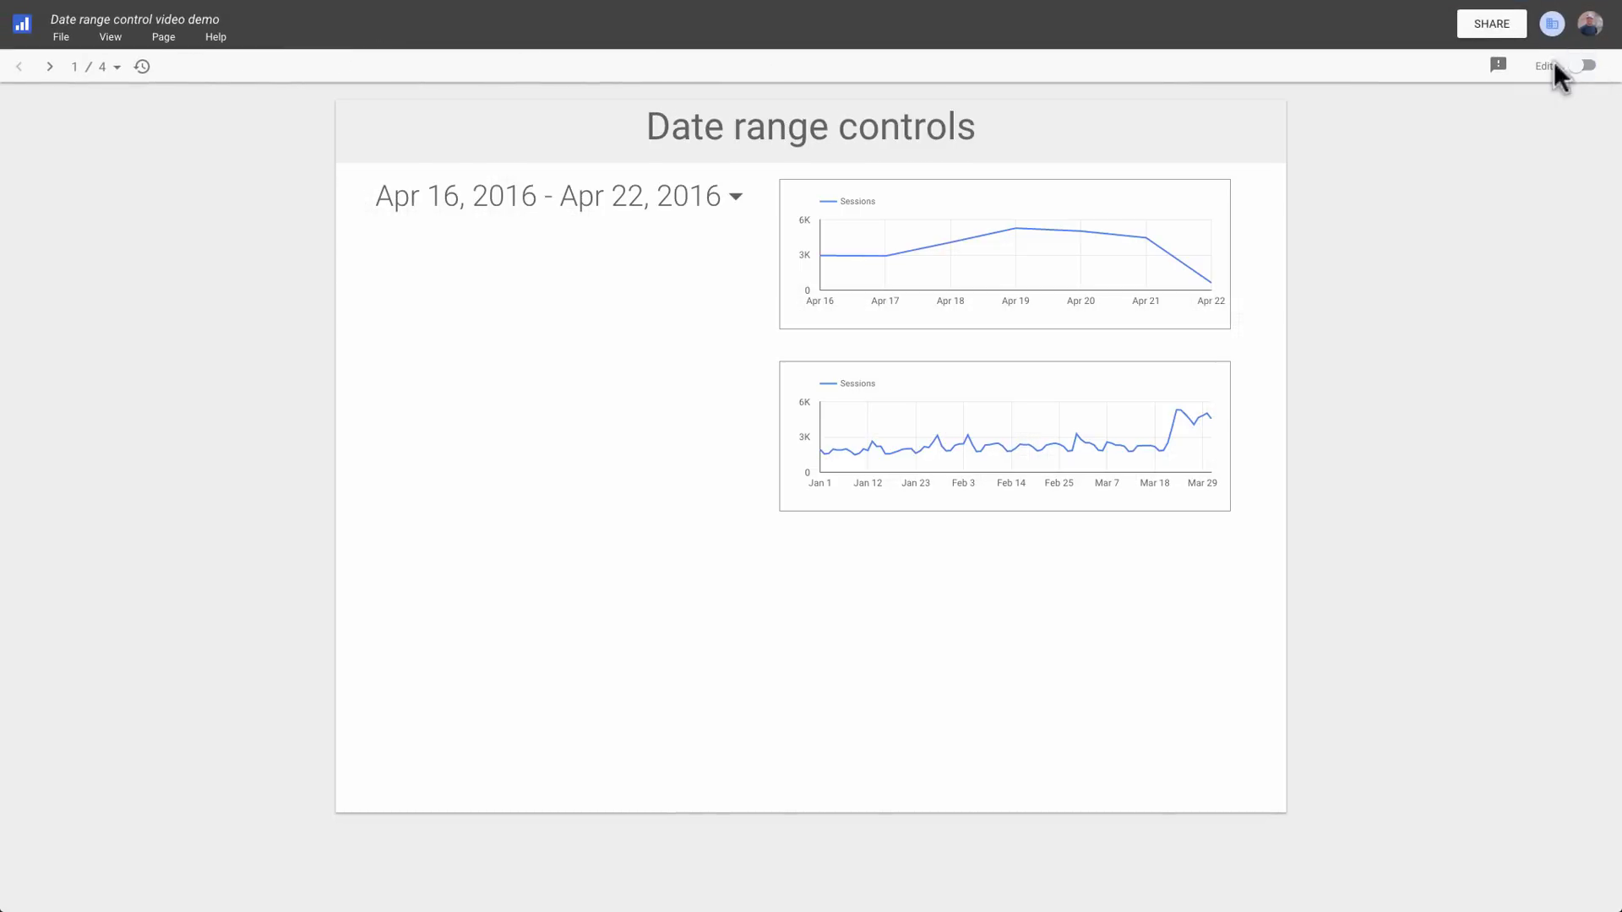
pyautogui.click(744, 207)
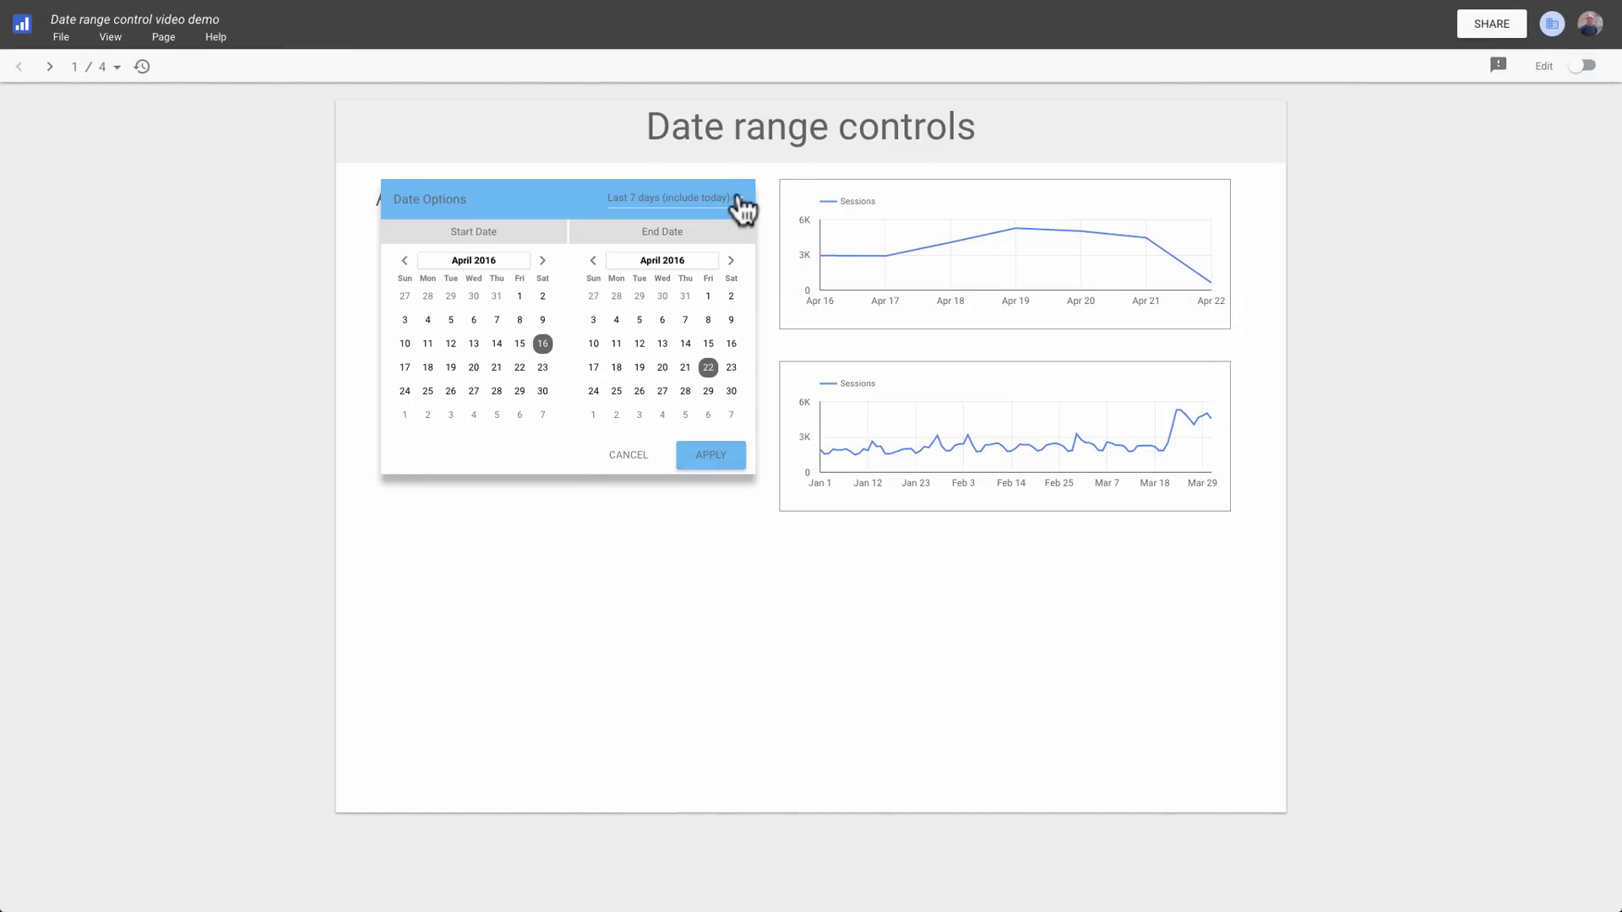
pyautogui.click(742, 209)
pyautogui.click(701, 470)
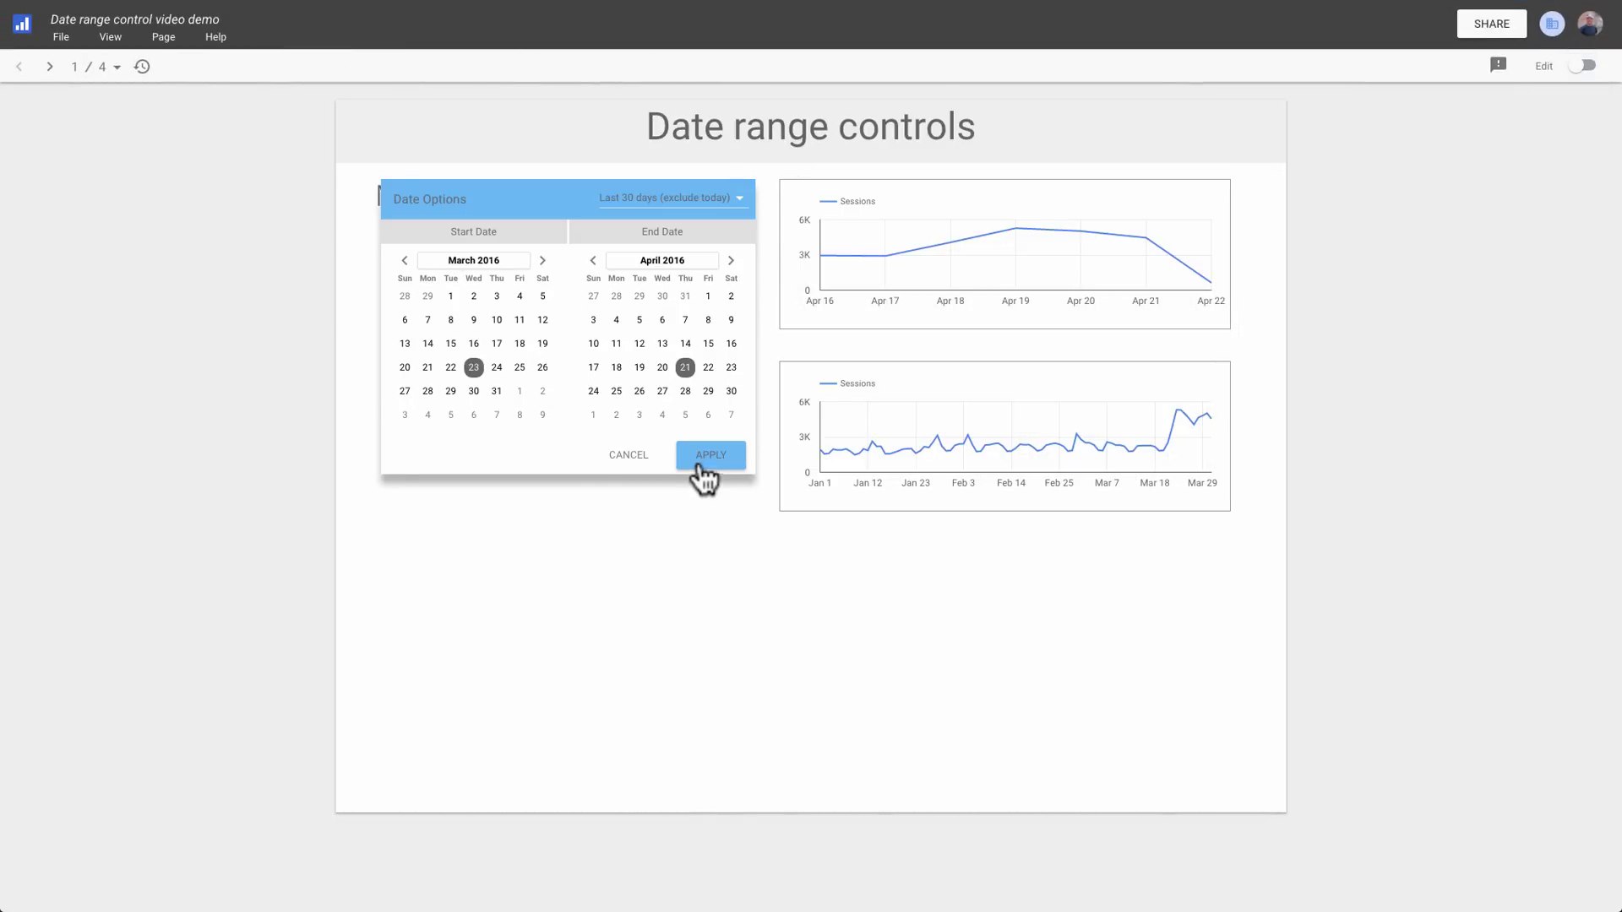
pyautogui.click(711, 455)
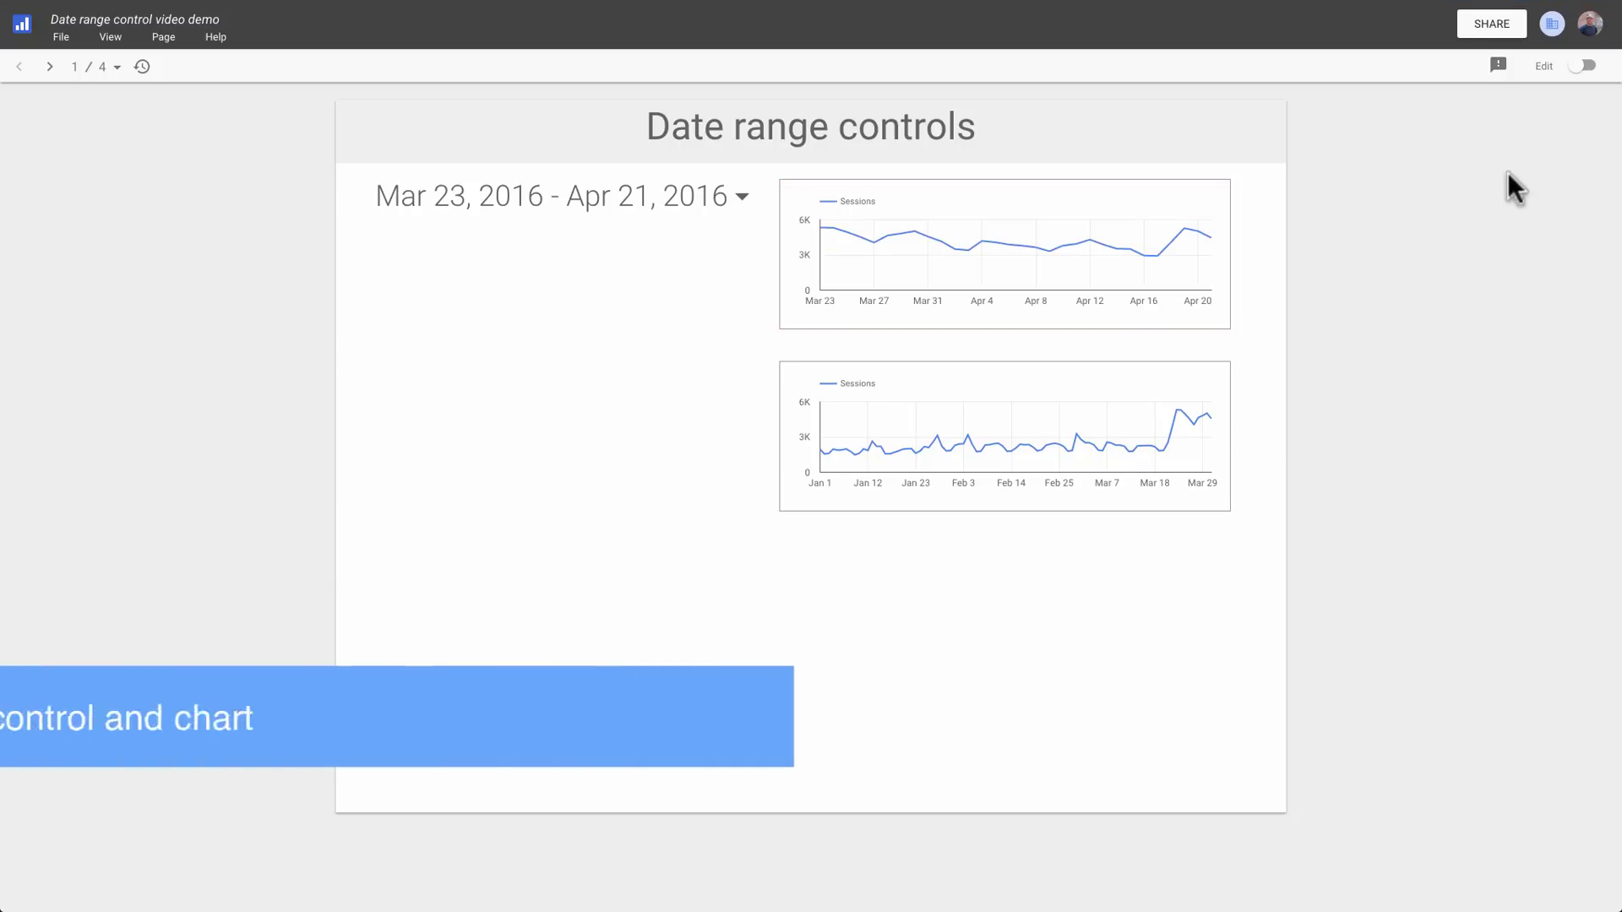
# Step: Delete the fixed-range lower chart and draw a new Sessions time-series chart in its place
pyautogui.click(1580, 67)
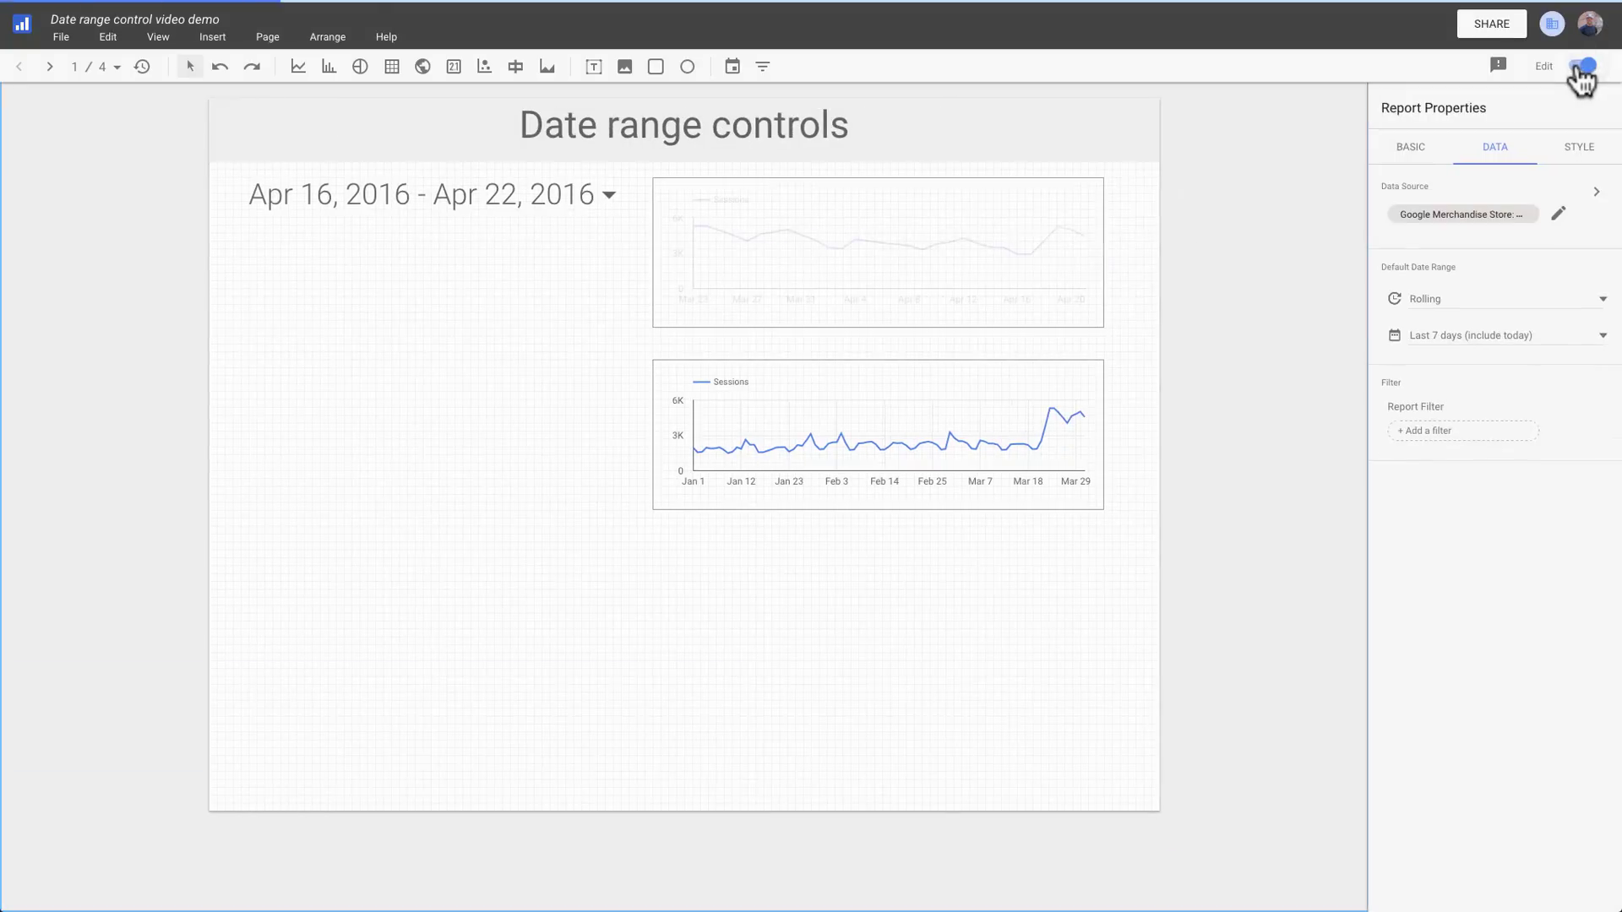
pyautogui.click(1014, 388)
pyautogui.press('Delete')
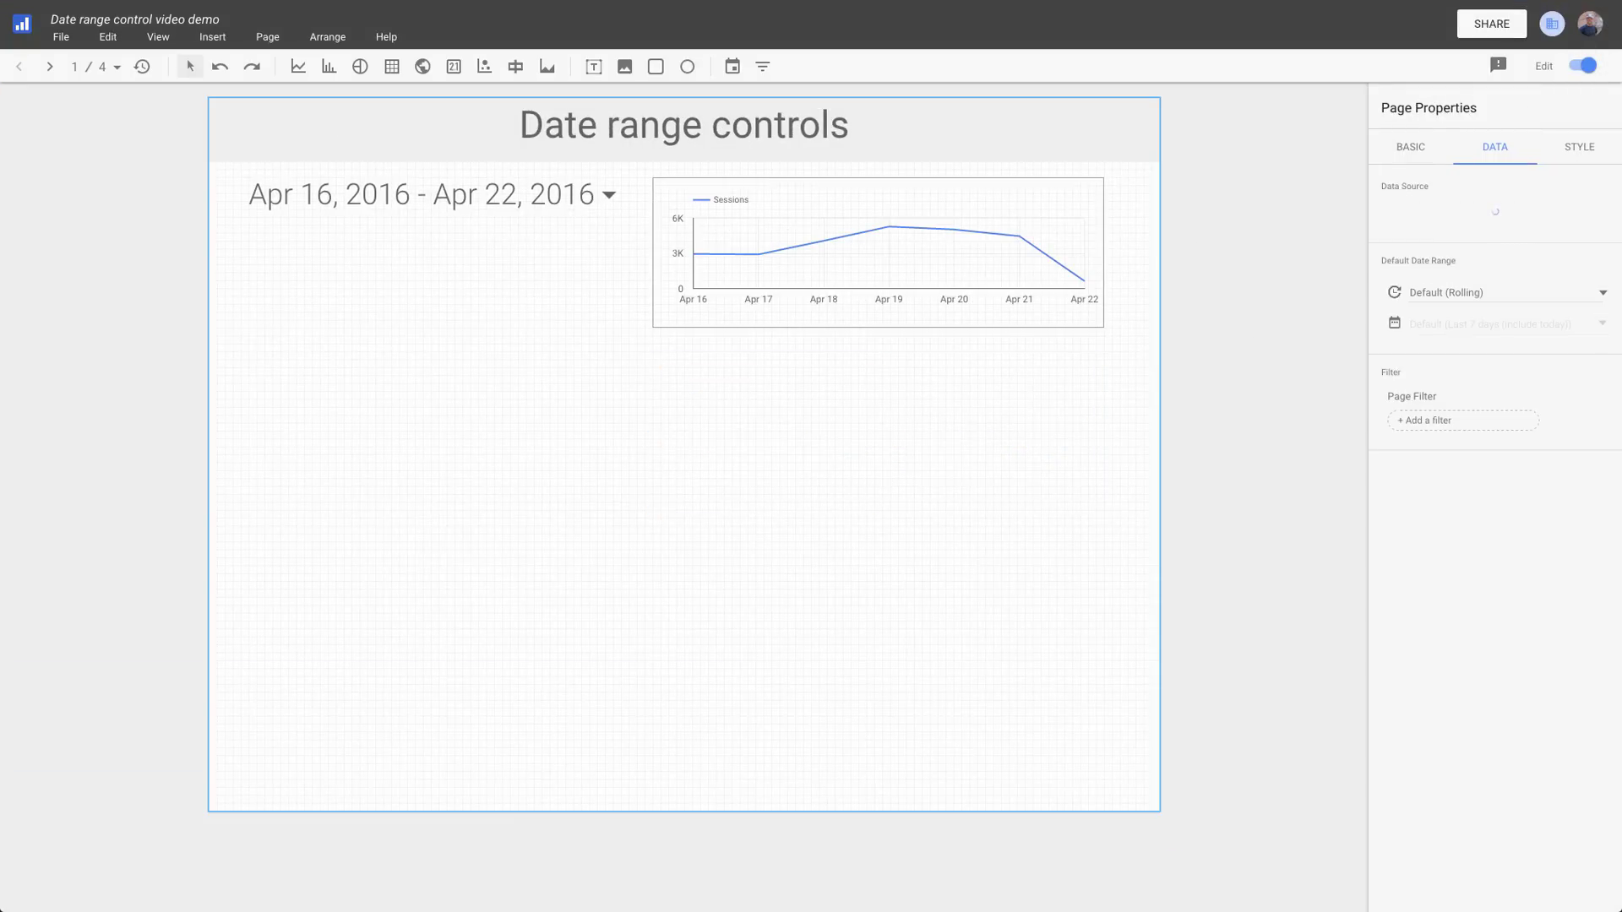
pyautogui.click(297, 66)
pyautogui.moveTo(655, 354); pyautogui.dragTo(1105, 514)
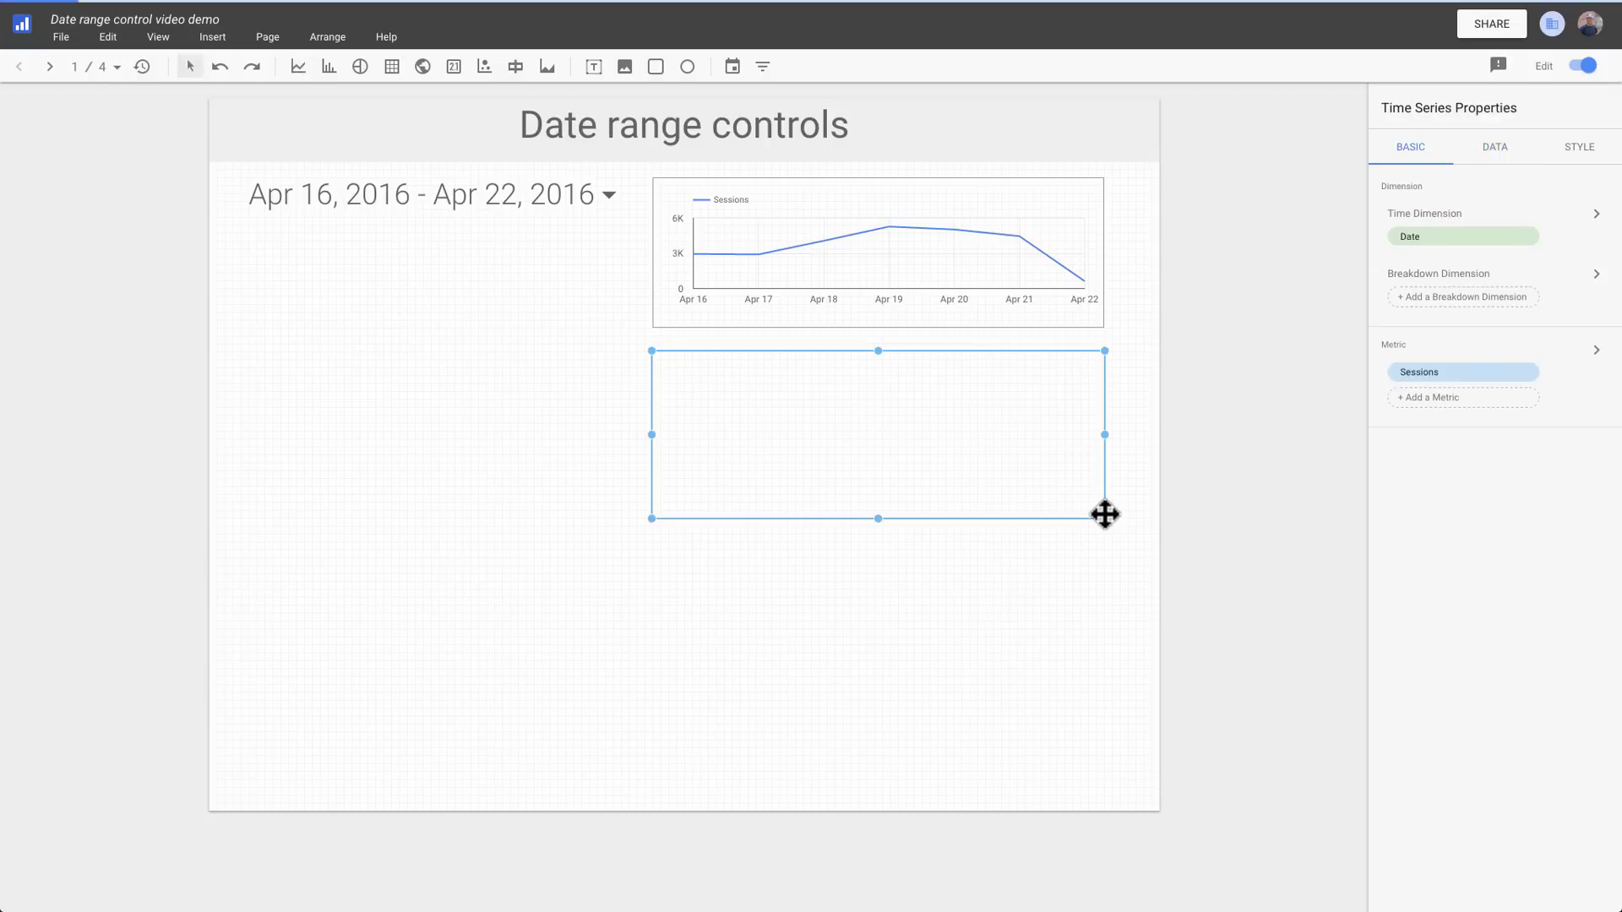
pyautogui.click(1495, 146)
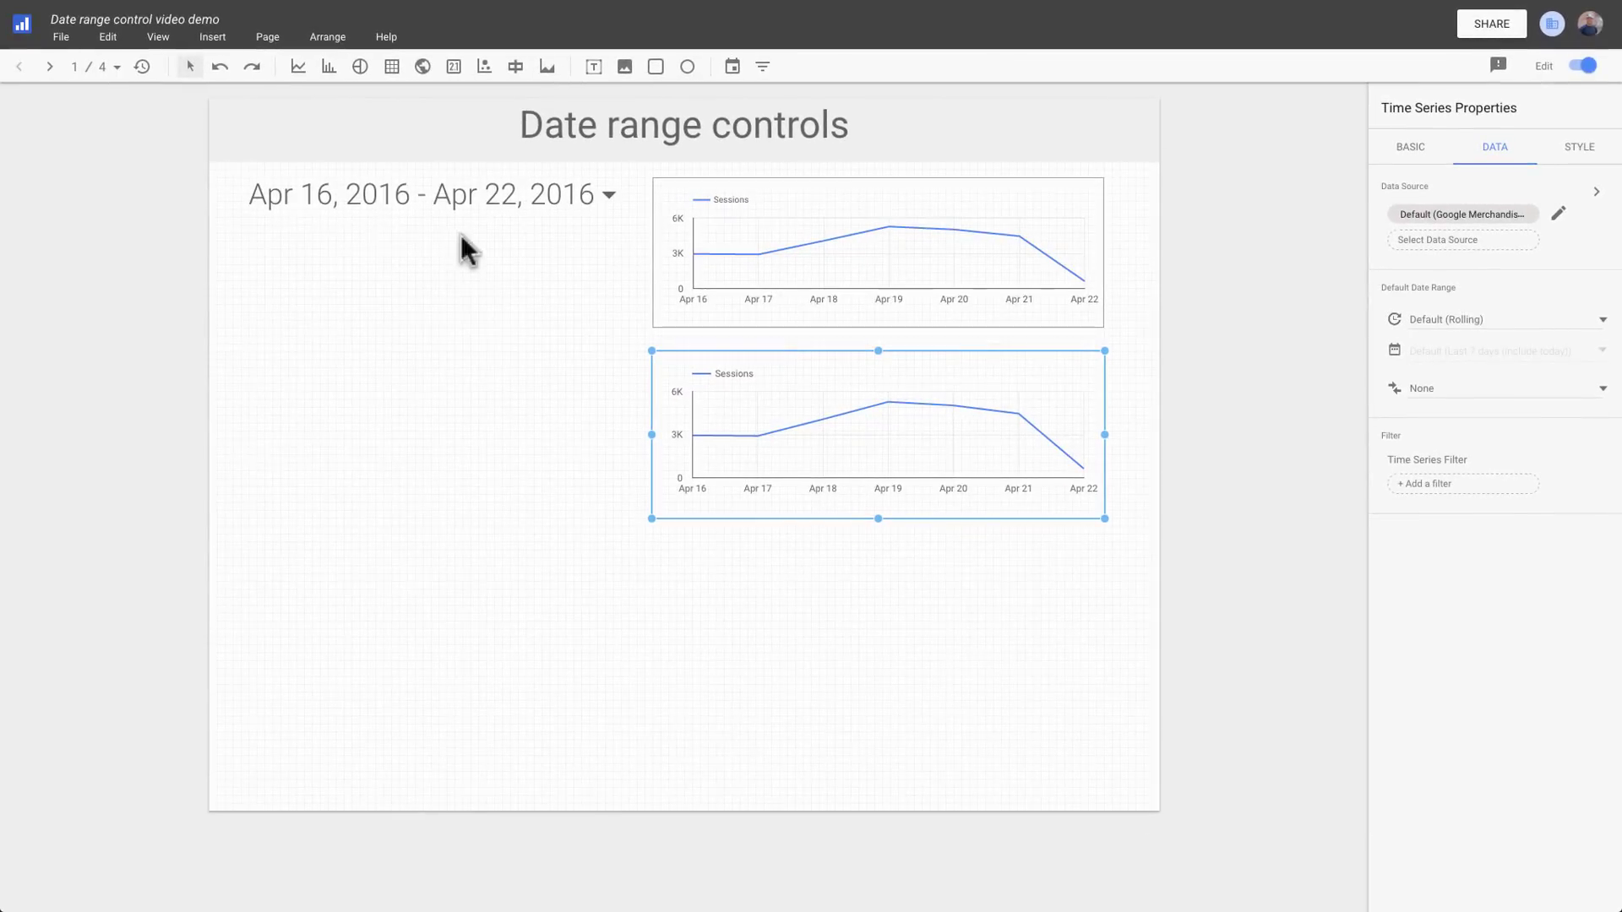
# Step: Select the date range control and top Sessions chart together and group them
pyautogui.moveTo(228, 171); pyautogui.dragTo(1125, 343)
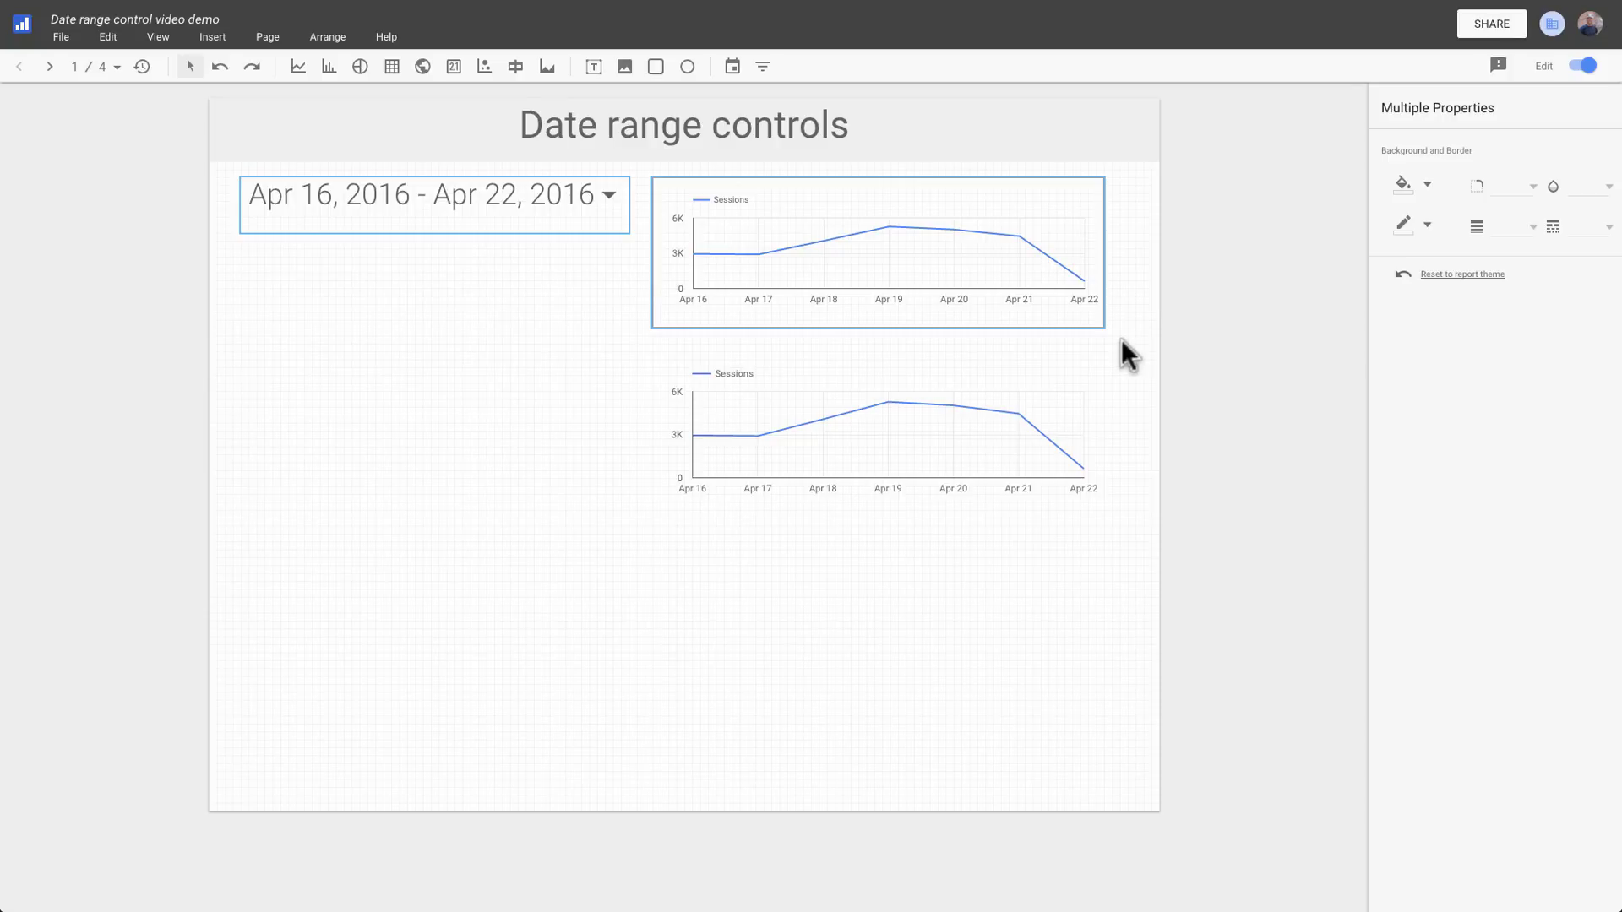
pyautogui.rightClick(907, 251)
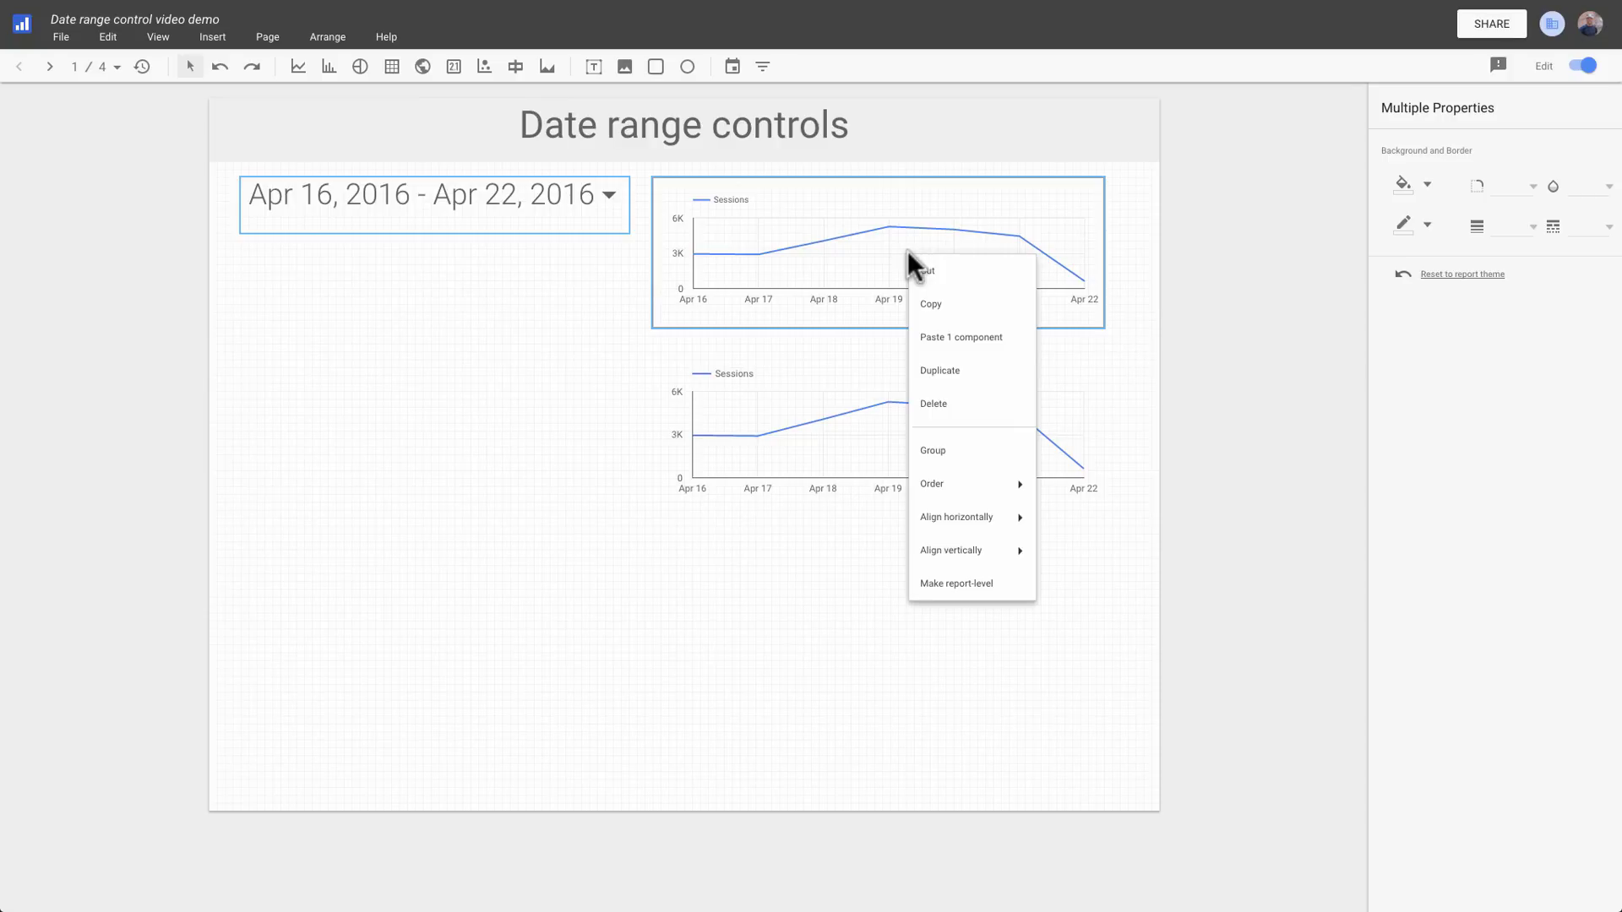
pyautogui.click(955, 450)
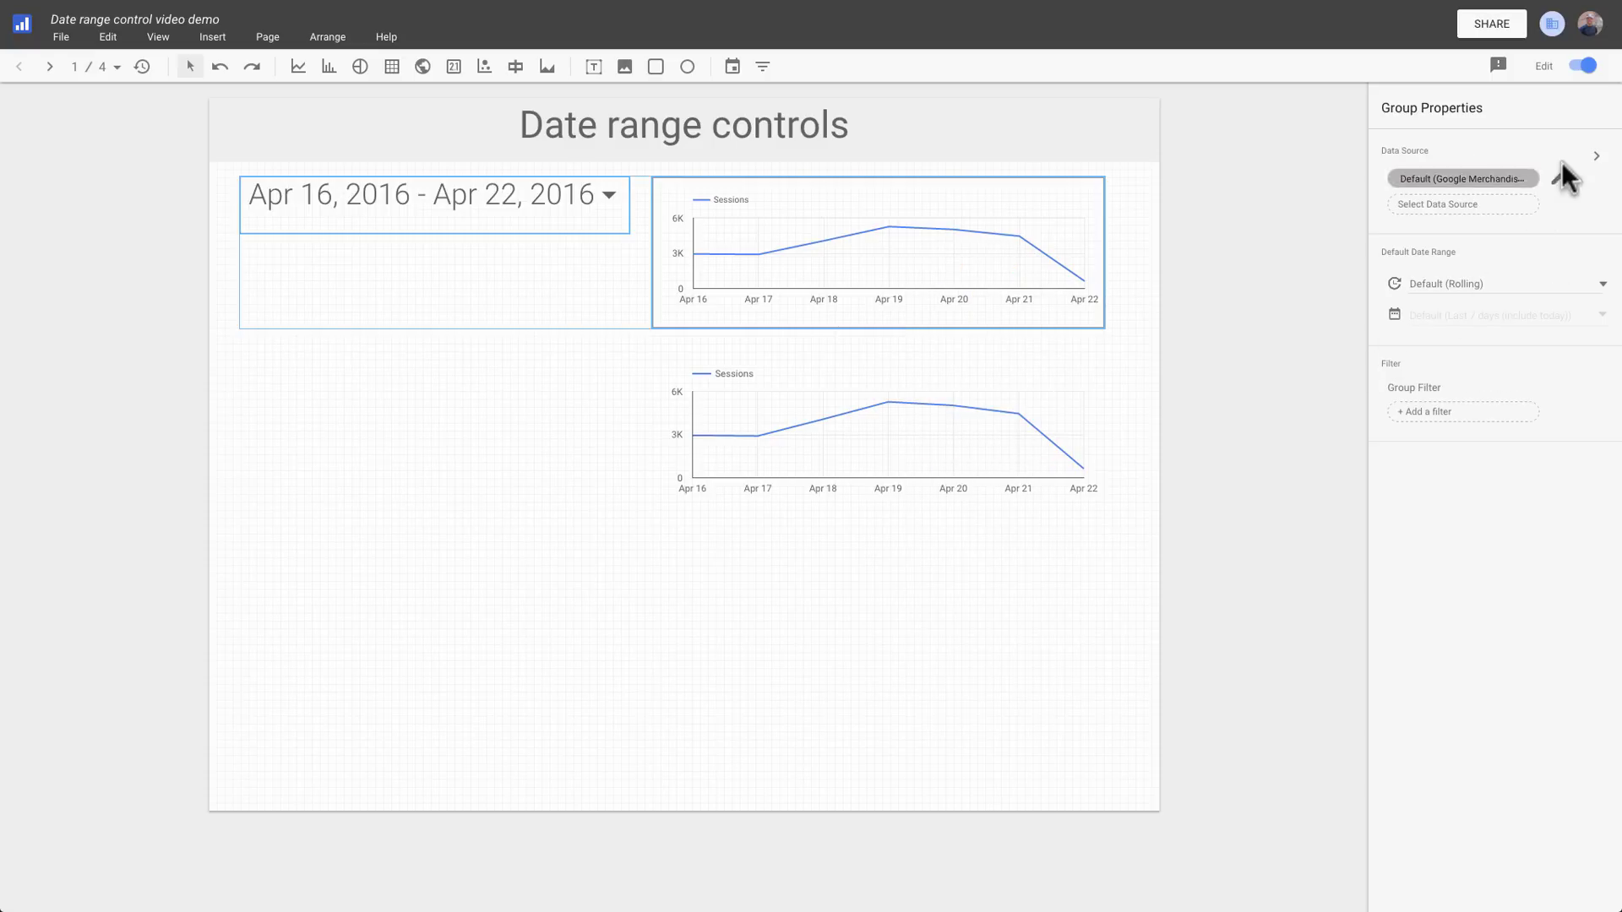
# Step: In view mode, apply Last 30 days (exclude today) to the control, giving Mar 23 – Apr 21, 2016
pyautogui.click(1584, 66)
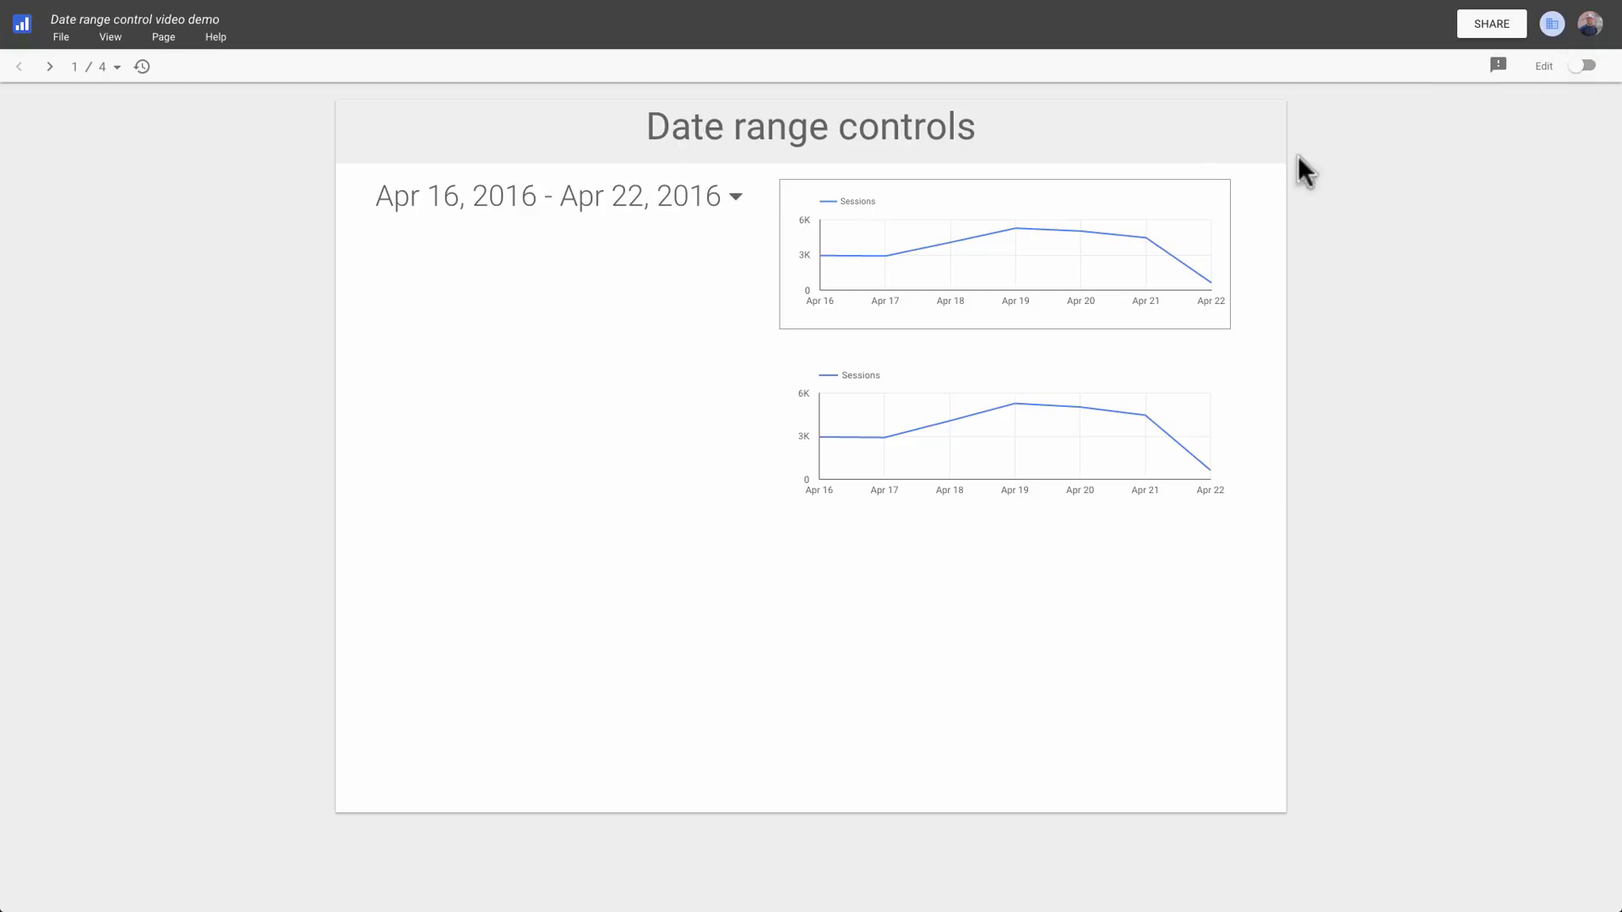
pyautogui.click(734, 199)
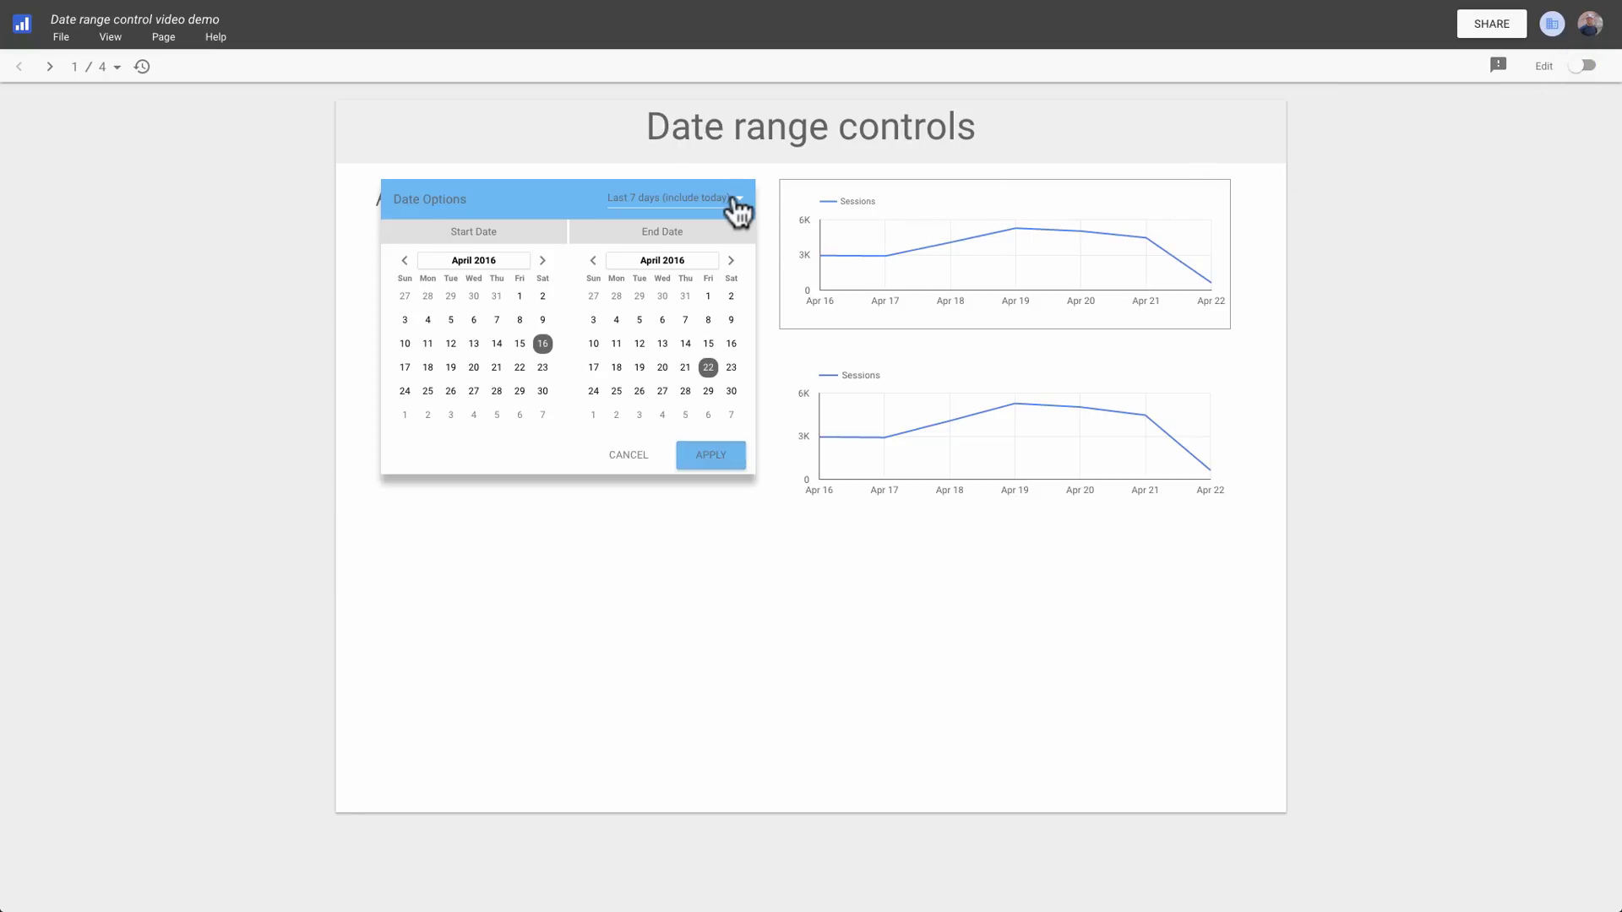
pyautogui.click(740, 203)
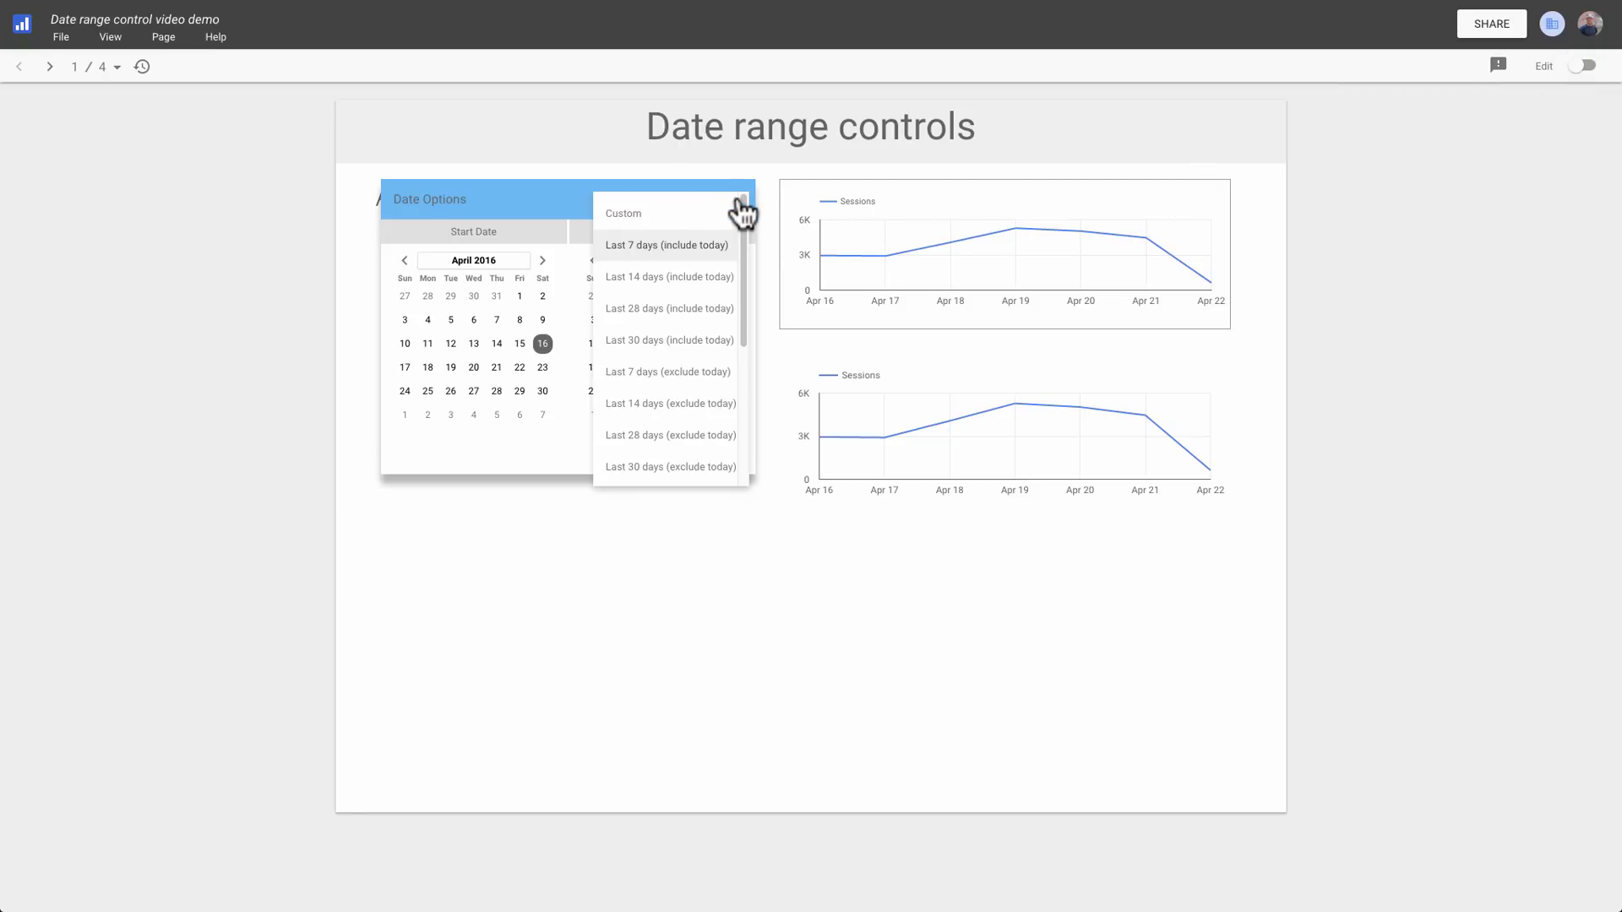
pyautogui.click(717, 476)
pyautogui.click(722, 455)
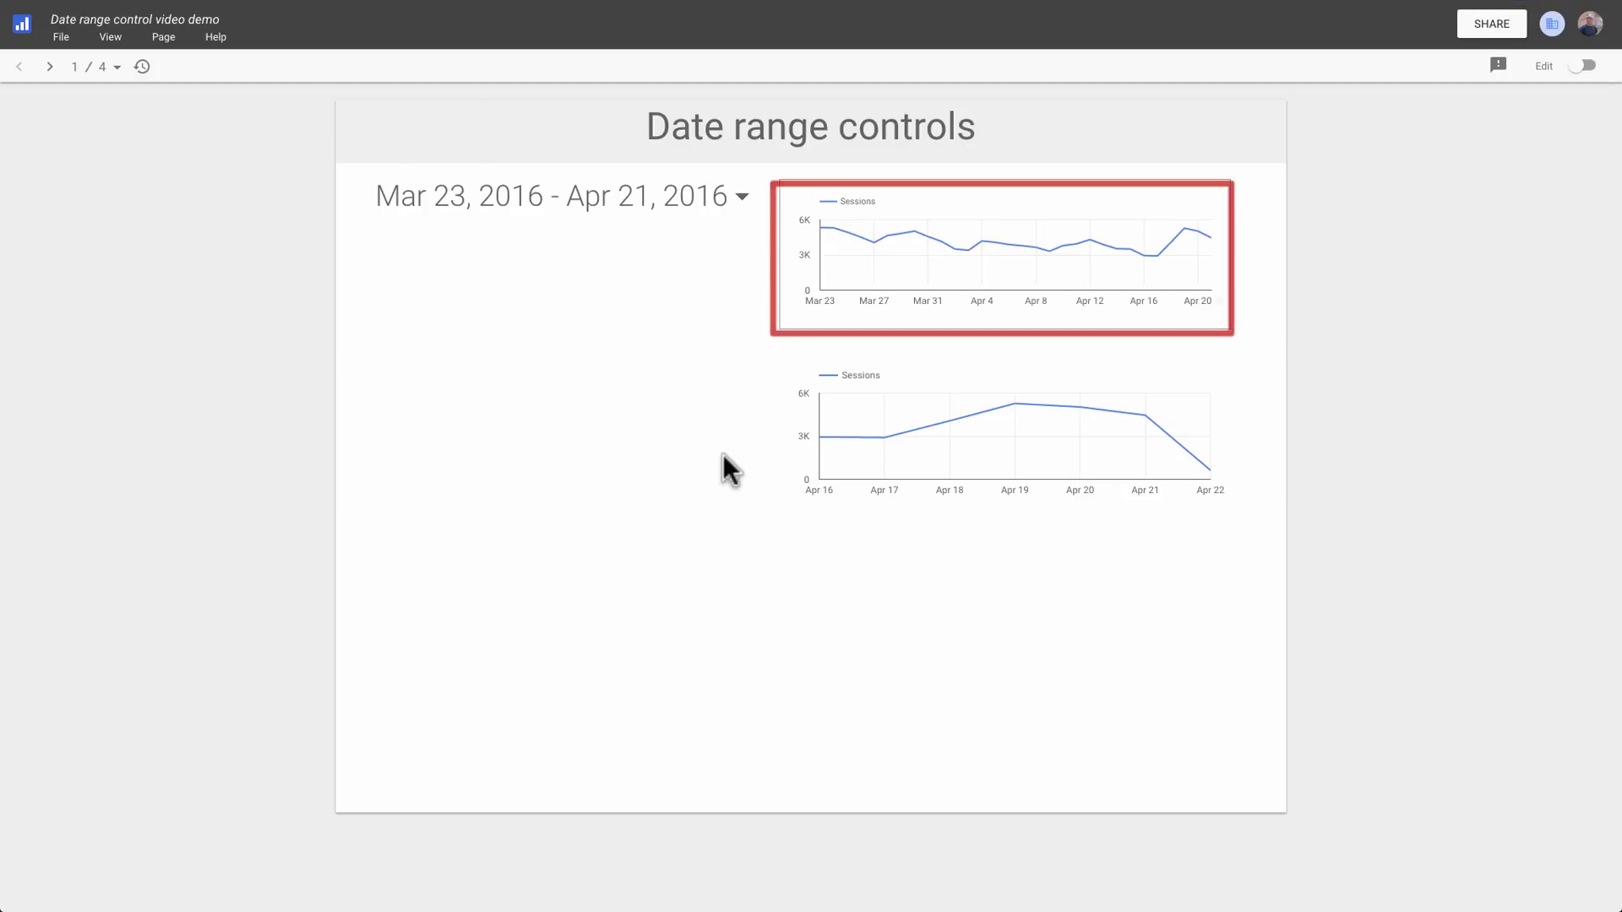